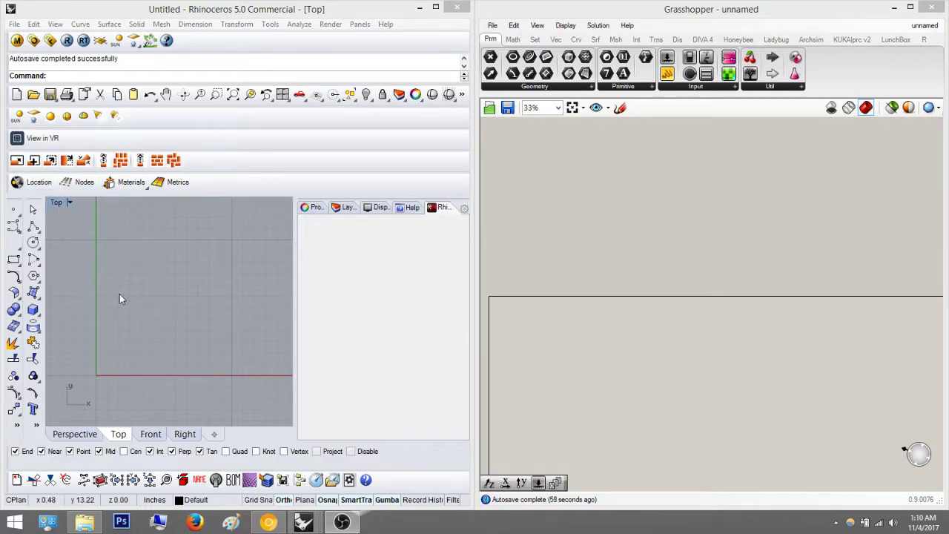
right_drag(199, 309, 154, 333)
scroll(151, 303, down, 2)
right_drag(189, 284, 123, 333)
right_drag(158, 286, 155, 251)
scroll(154, 314, up, 4)
right_drag(693, 355, 630, 343)
scroll(565, 330, up, 3)
right_drag(567, 331, 768, 325)
right_drag(586, 285, 588, 288)
scroll(633, 305, up, 3)
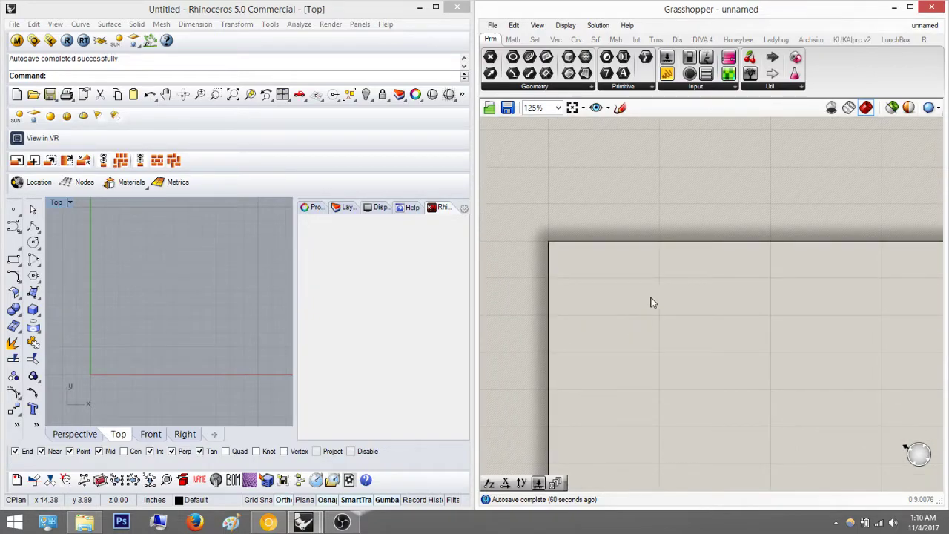
double_click(668, 288)
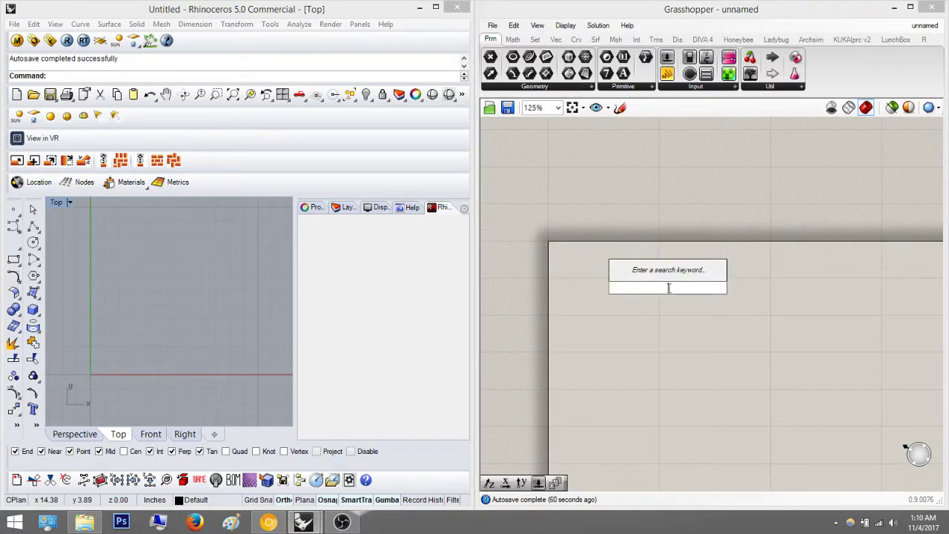
text(con)
key(BackSpace)
key(BackSpace)
key(BackSpace)
click(165, 342)
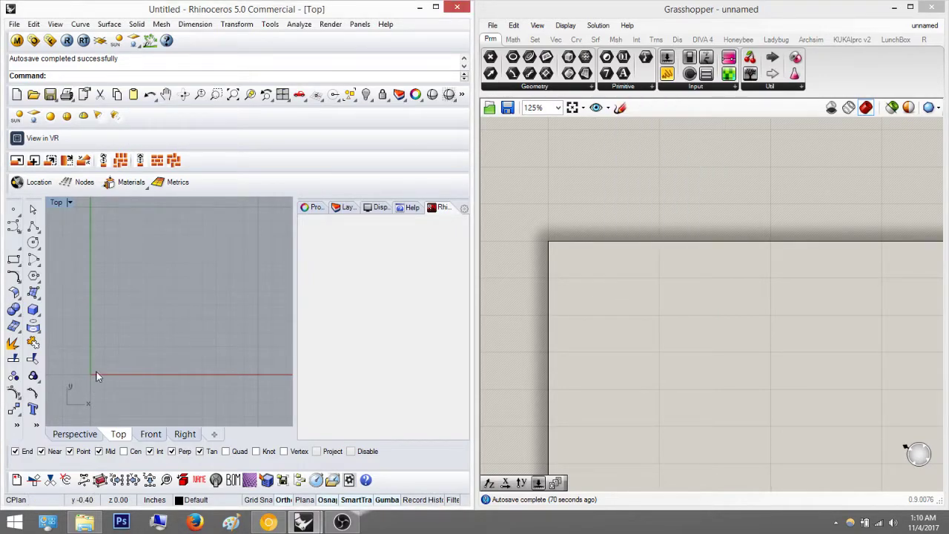
Add a Construct Point component near the upper-left corner of the canvas sheet
double_click(613, 326)
text(const)
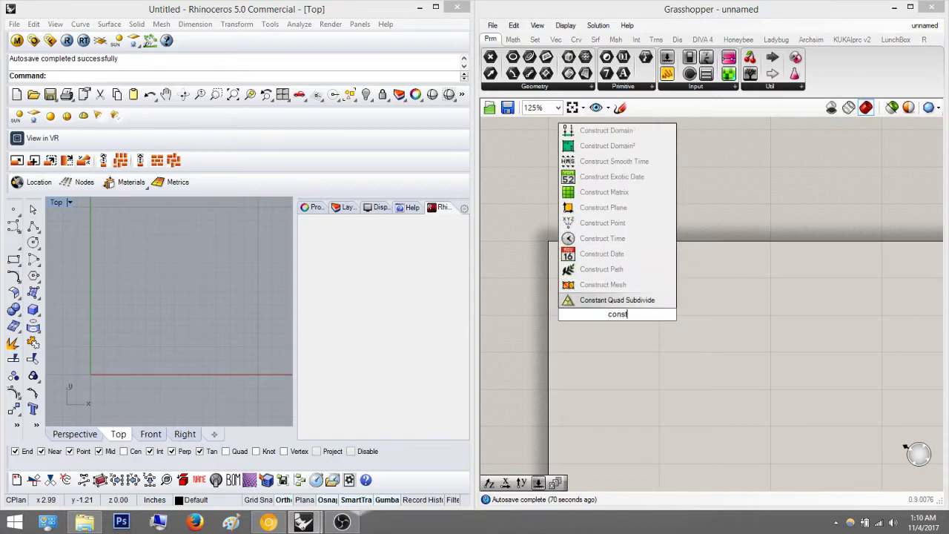
text(ruct point)
key(Return)
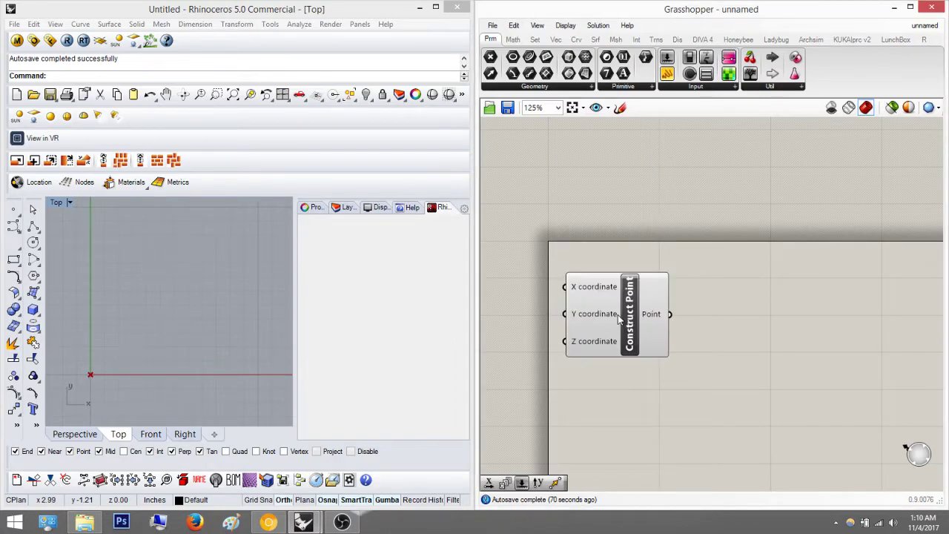
drag(677, 305, 688, 303)
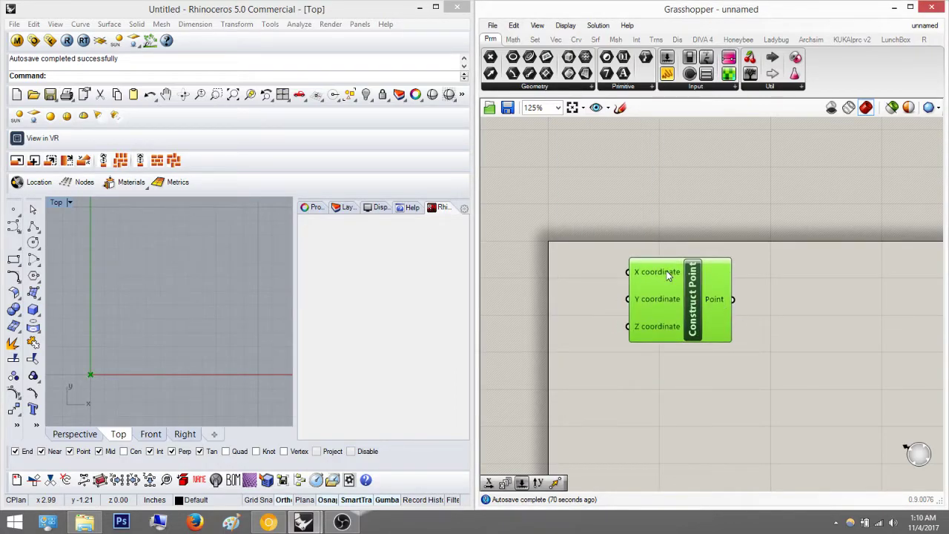
Create a number slider with value 0 and connect it to the X, Y and Z inputs of Construct Point
mouse_move(664, 275)
right_drag(694, 334, 794, 348)
double_click(709, 347)
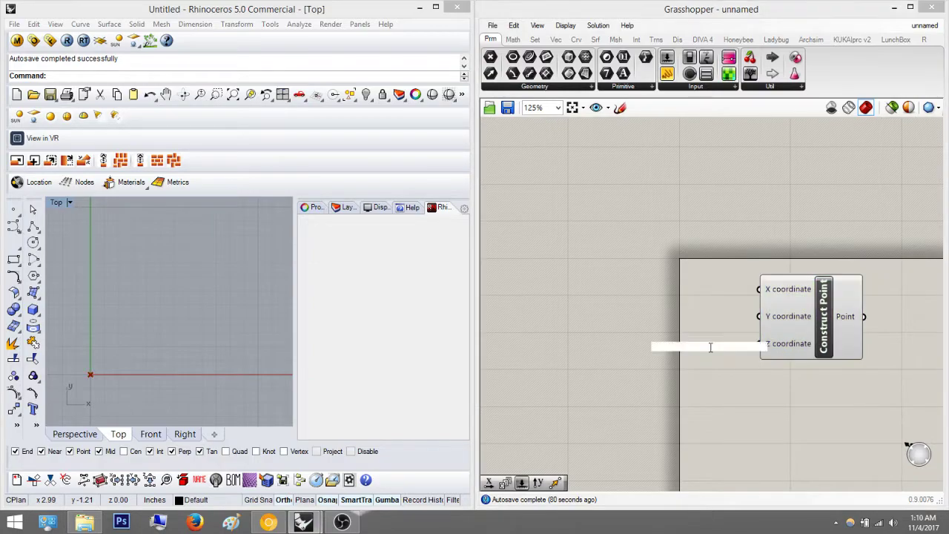
text(0)
key(Return)
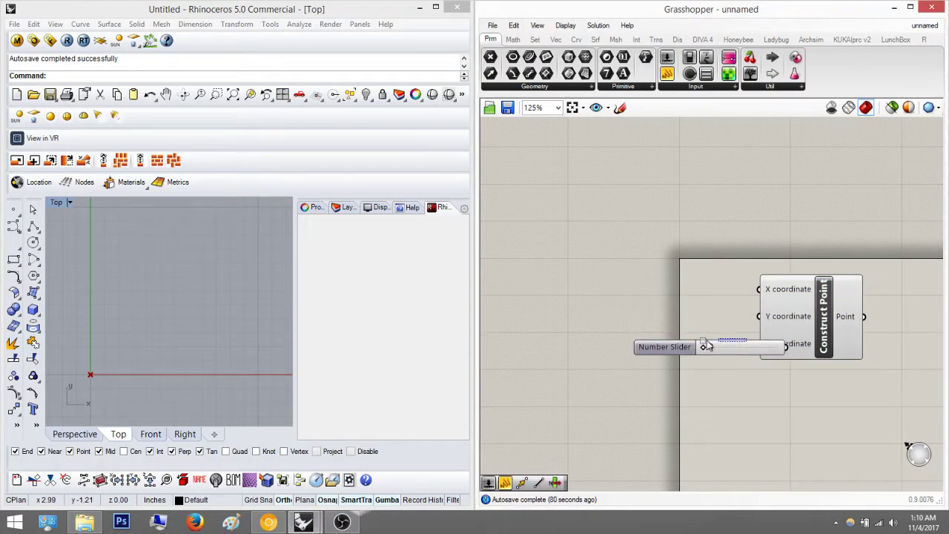
drag(717, 352, 621, 330)
drag(688, 322, 757, 343)
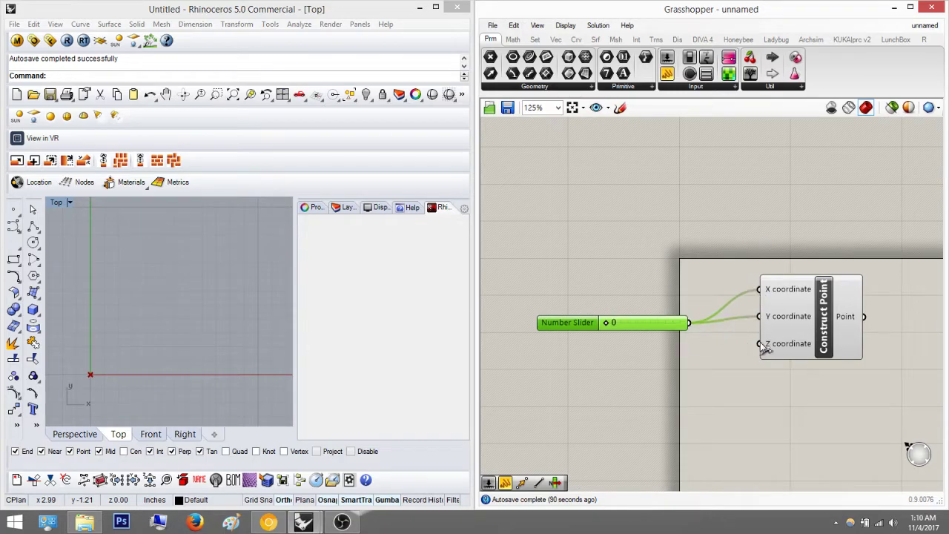
Add a Move component after Construct Point and feed the point into its Geometry input
right_drag(859, 376, 667, 378)
click(729, 395)
right_drag(754, 383, 697, 361)
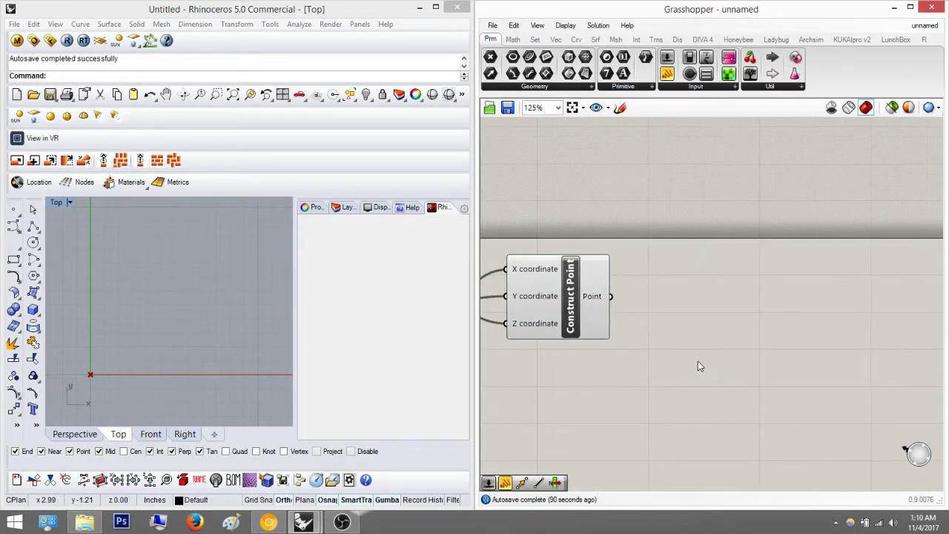
scroll(697, 360, down, 1)
double_click(699, 320)
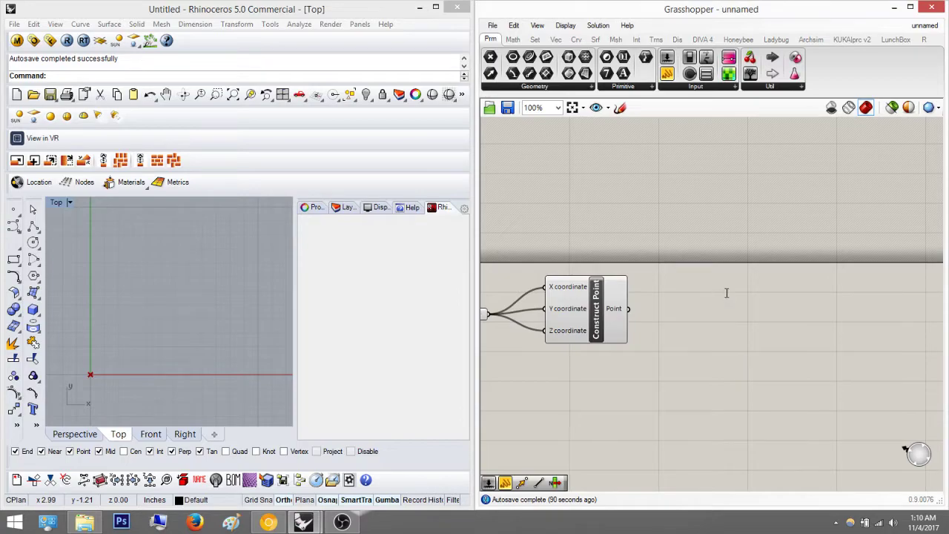
double_click(725, 293)
text(move)
key(Return)
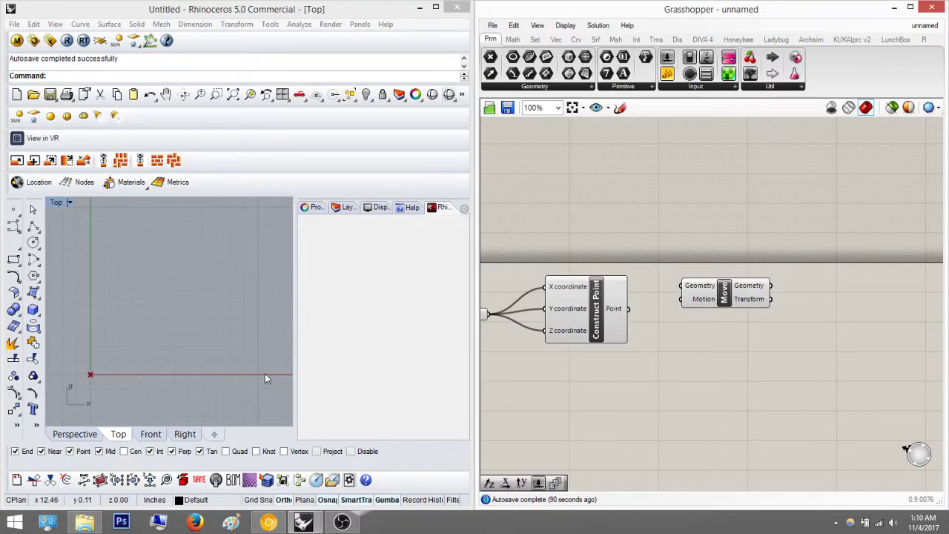
drag(681, 286, 628, 308)
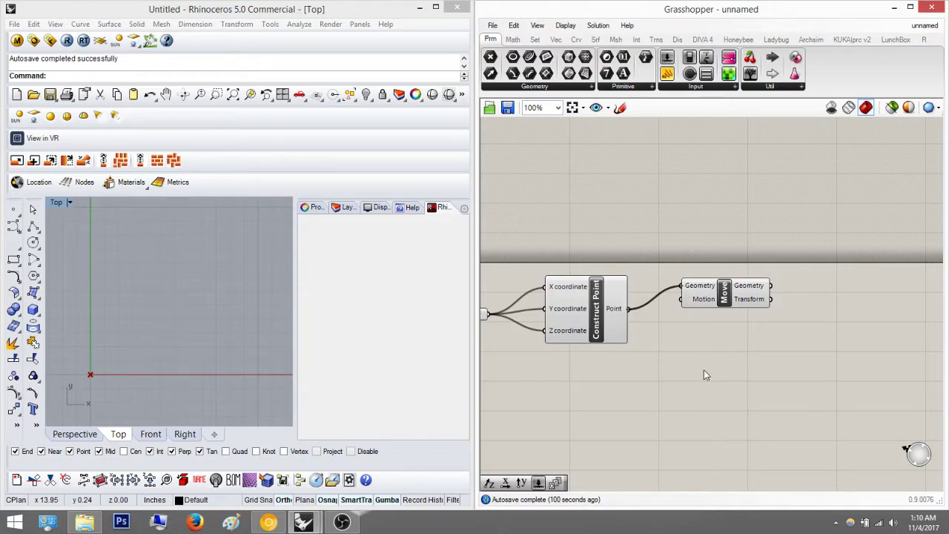
drag(734, 301, 770, 334)
Add a Unit X vector component and connect its output to the Motion input of Move
right_drag(771, 334, 727, 311)
double_click(650, 365)
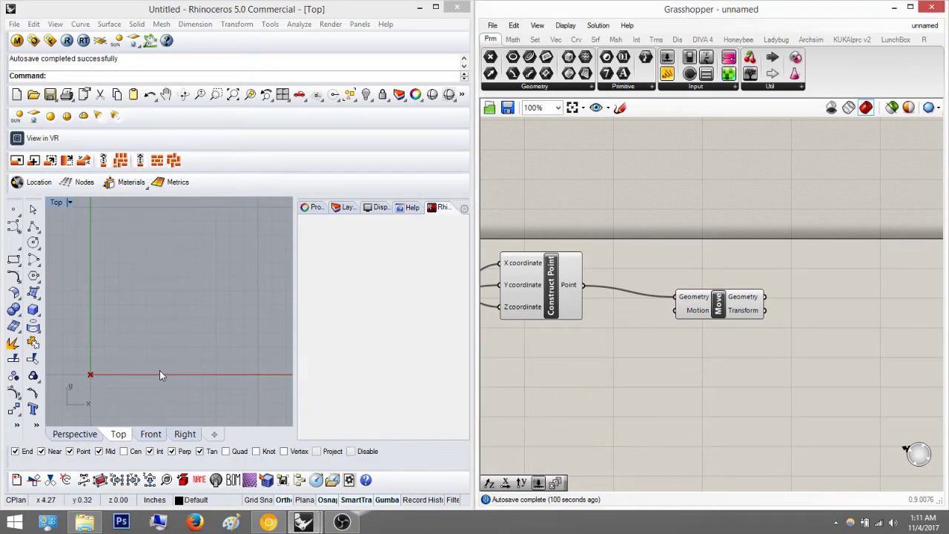
double_click(615, 363)
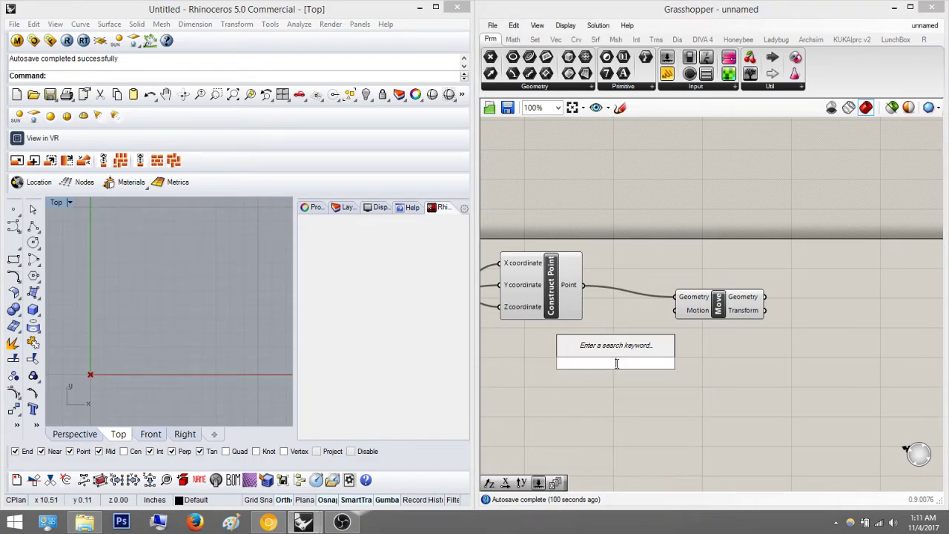
text(unit x)
key(Return)
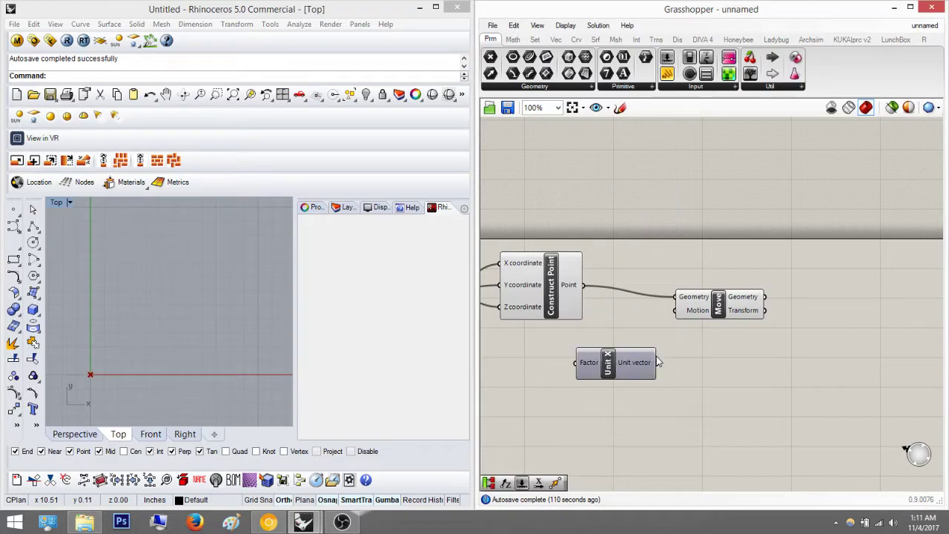
drag(656, 362, 676, 311)
Add a Series component and connect its output to the Factor input of Unit X
right_drag(708, 337, 797, 299)
double_click(636, 391)
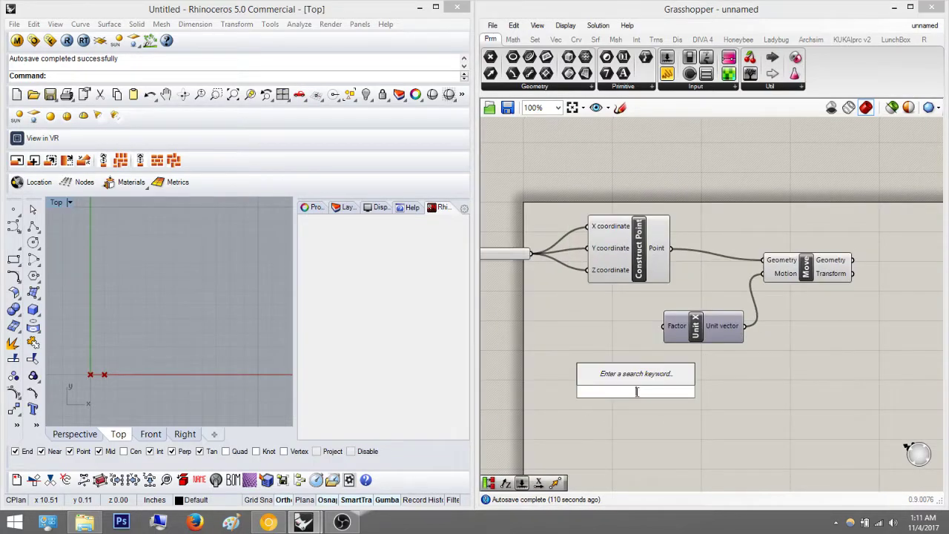
text(serie)
key(Return)
drag(671, 391, 664, 326)
Create a number slider with value 1 and connect it to the Step input of Series
right_drag(516, 407, 617, 368)
double_click(617, 368)
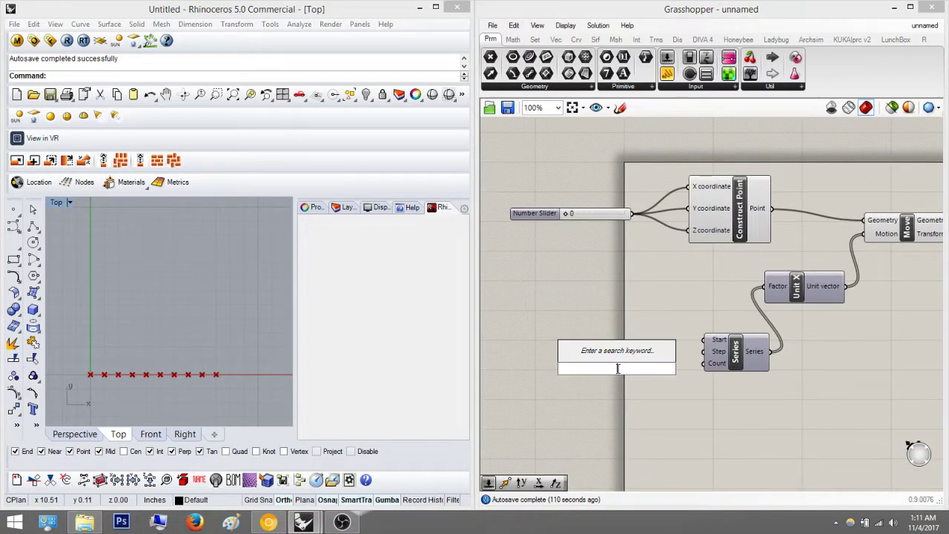
text(1)
key(Return)
drag(677, 368, 703, 363)
drag(635, 372, 627, 351)
Create a number slider with value 10 and connect it to the Count input of Series
double_click(631, 373)
text(10)
key(Return)
scroll(614, 404, up, 3)
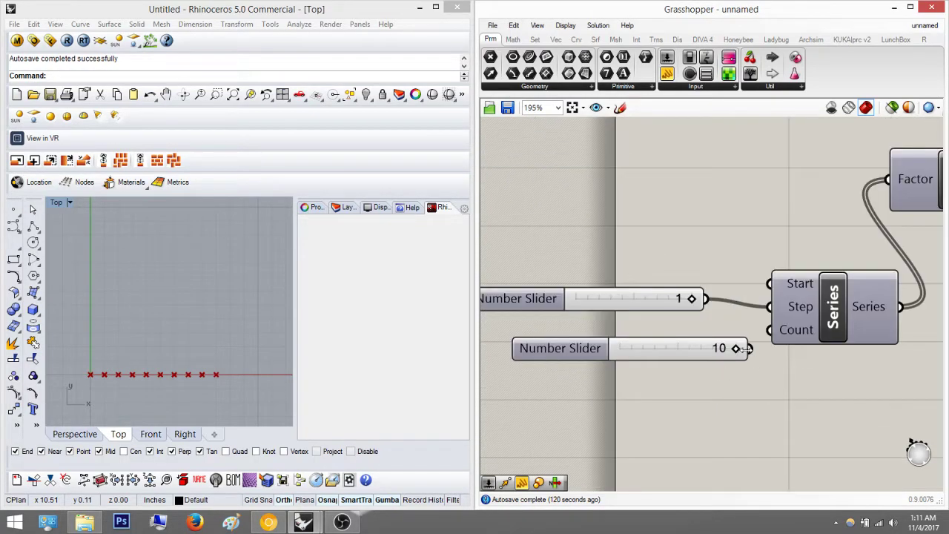
drag(770, 328, 775, 347)
Add a second Move component and connect the first Move's Geometry output to its Geometry input
scroll(716, 376, down, 1)
scroll(716, 375, down, 2)
right_drag(915, 307, 586, 367)
scroll(729, 324, up, 1)
click(748, 224)
click(704, 315)
right_drag(720, 292, 670, 373)
scroll(613, 363, down, 2)
scroll(667, 370, up, 1)
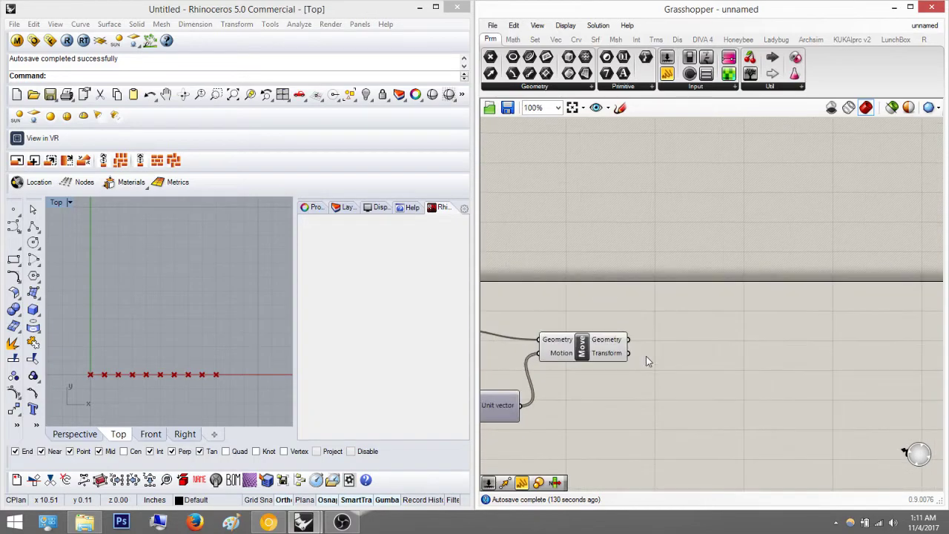
double_click(716, 372)
text(mo)
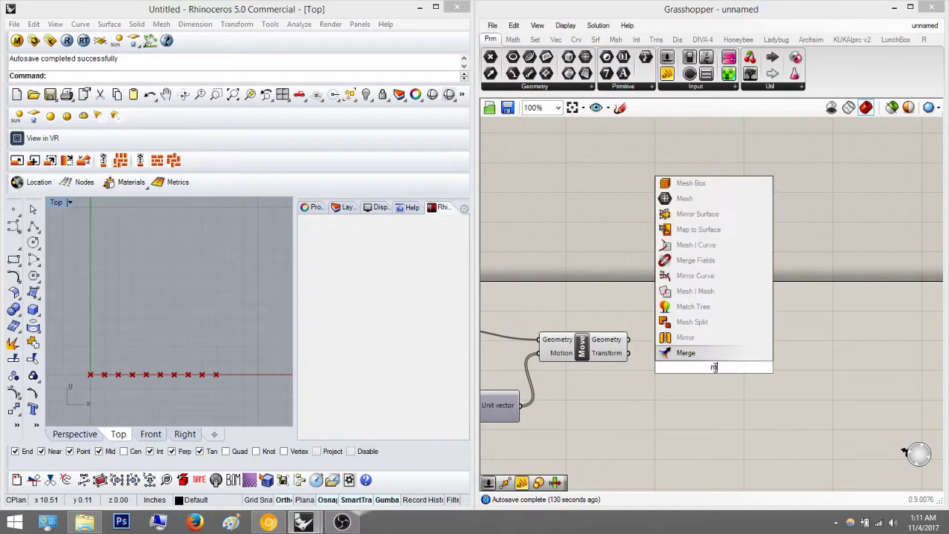
key(BackSpace)
key(BackSpace)
text(move)
key(Return)
drag(715, 372, 776, 389)
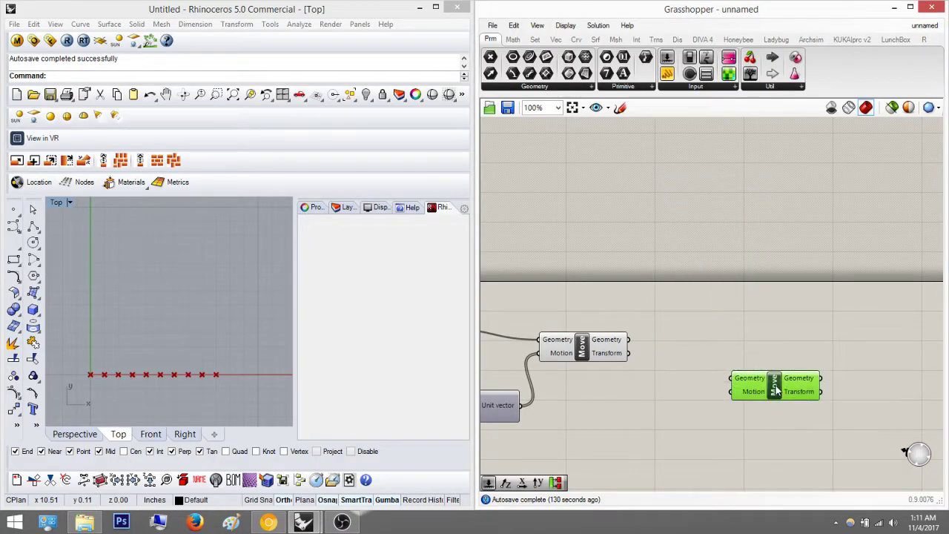
drag(628, 338, 731, 378)
Add a Unit Y vector component, connect it to the second Move's Motion input, and position it below that Move
click(759, 354)
right_drag(713, 326, 634, 336)
click(707, 394)
click(707, 363)
right_drag(740, 352, 793, 333)
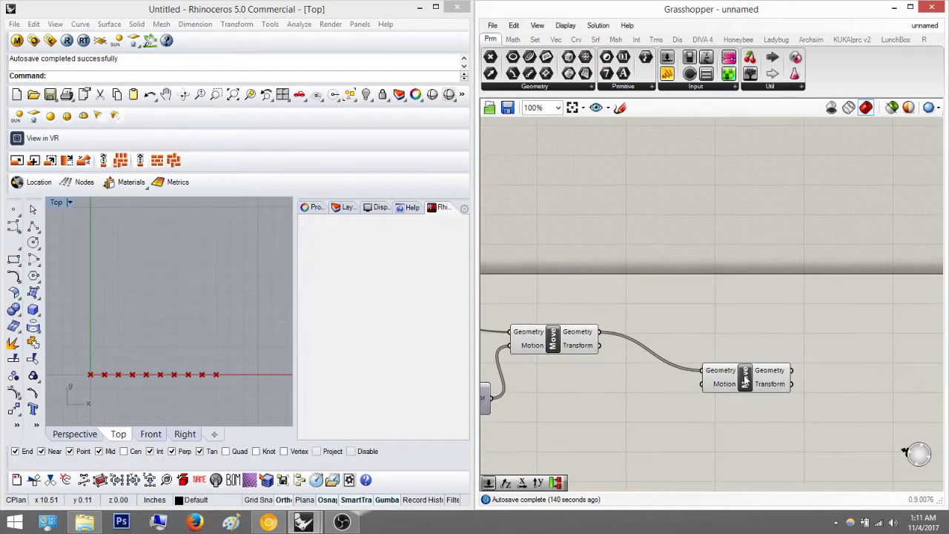
drag(744, 380, 766, 385)
right_drag(741, 338, 716, 318)
click(751, 332)
double_click(751, 332)
text(unit y)
key(Return)
drag(753, 326, 697, 372)
right_drag(552, 403, 721, 353)
scroll(720, 354, up, 1)
drag(717, 369, 781, 412)
Create a number slider with value 5 and connect it to the Factor input of Unit Y
right_drag(758, 338, 697, 337)
scroll(674, 335, down, 2)
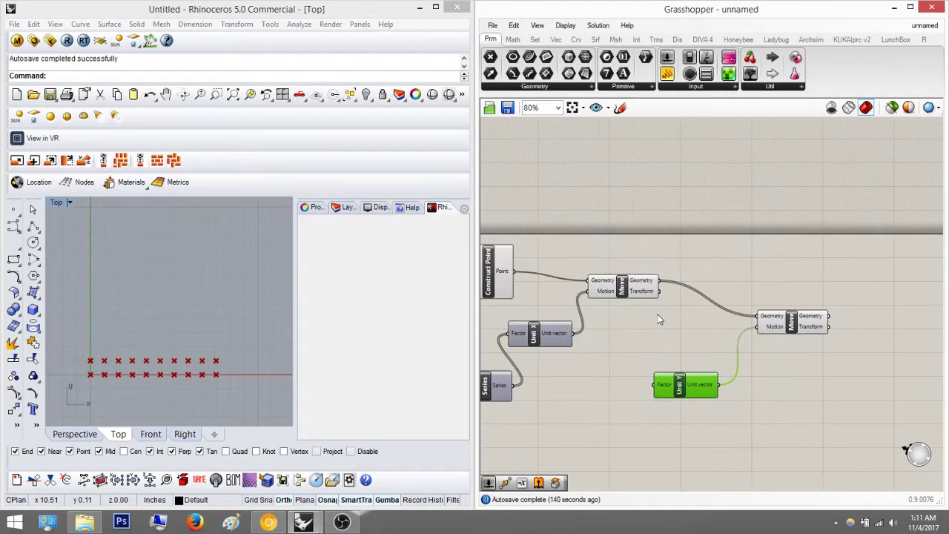
scroll(642, 324, down, 1)
scroll(694, 324, up, 1)
right_drag(674, 346, 678, 372)
double_click(647, 360)
text(5)
key(Return)
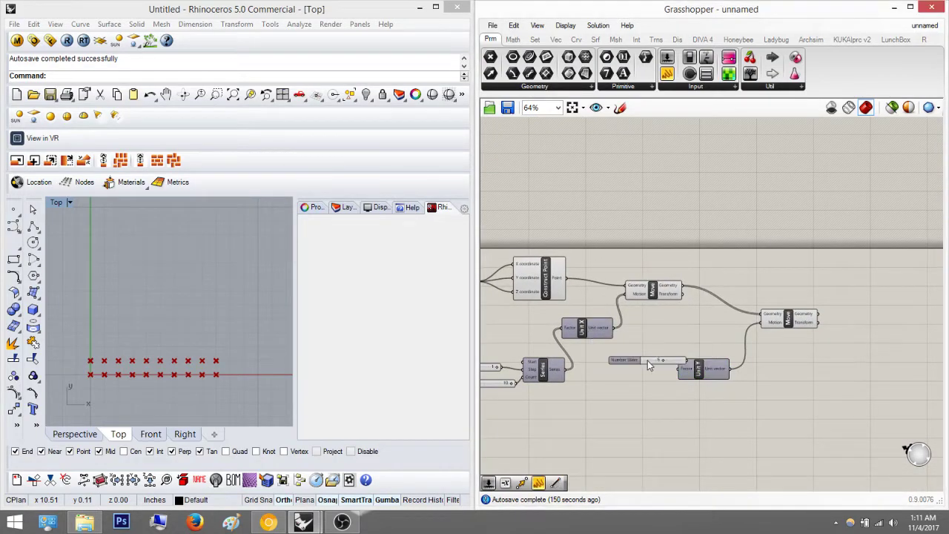
drag(647, 361, 681, 371)
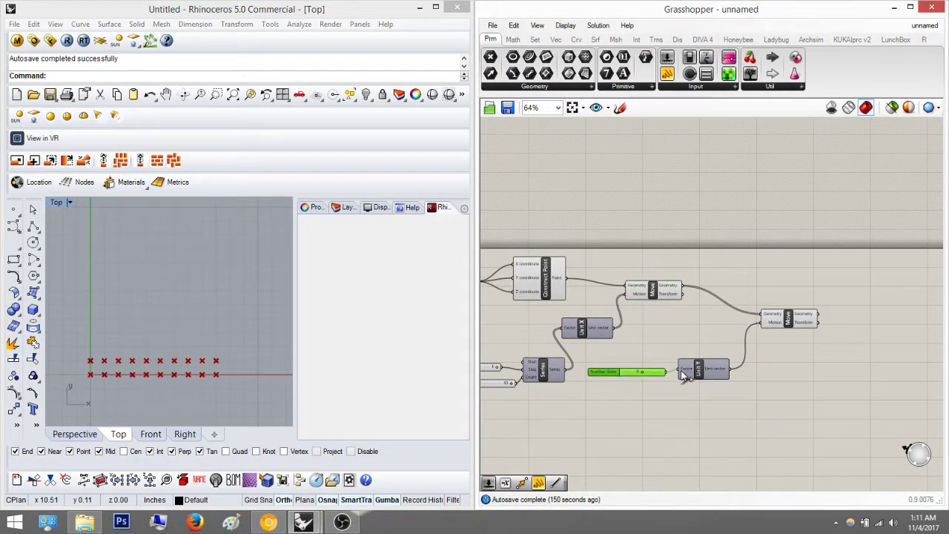
Place a Panel component on the canvas above the two Move components
scroll(663, 423, up, 3)
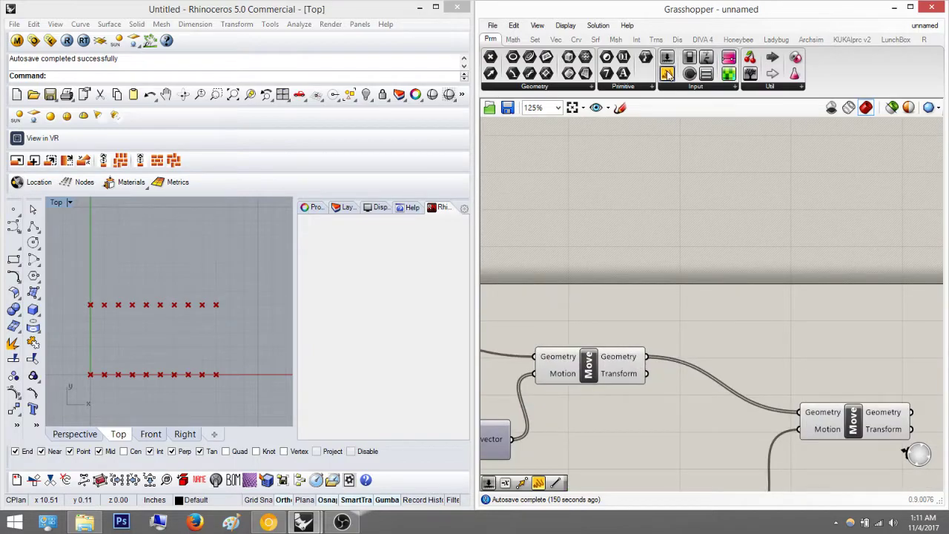
drag(667, 74, 780, 252)
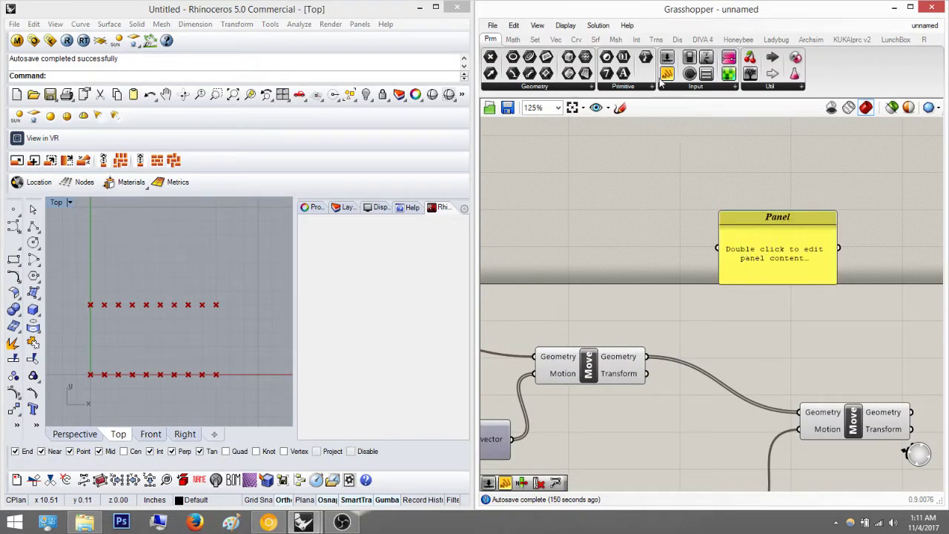
Place an extra Panel and delete it, once from the Input components and once through a component search
drag(668, 76, 655, 194)
click(654, 194)
key(Delete)
double_click(653, 191)
text(panel)
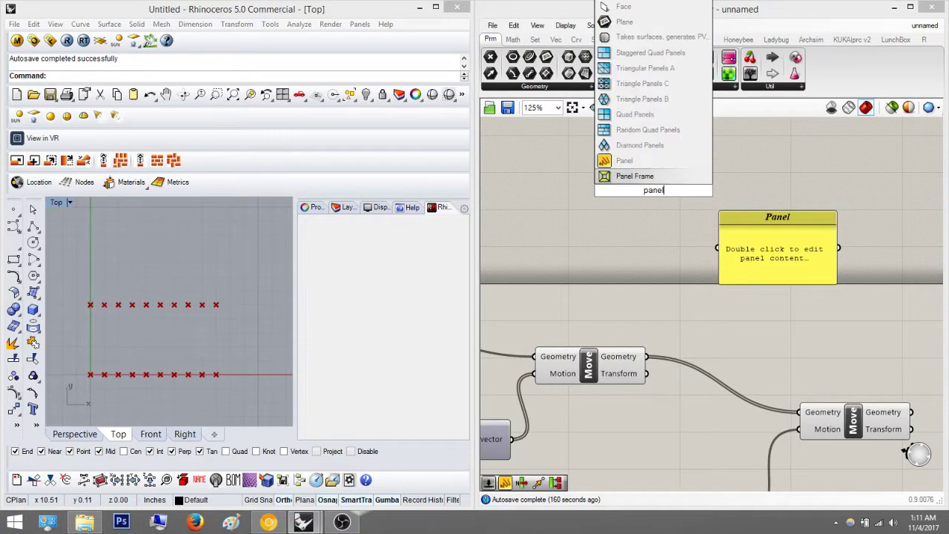
key(Return)
click(653, 194)
key(Delete)
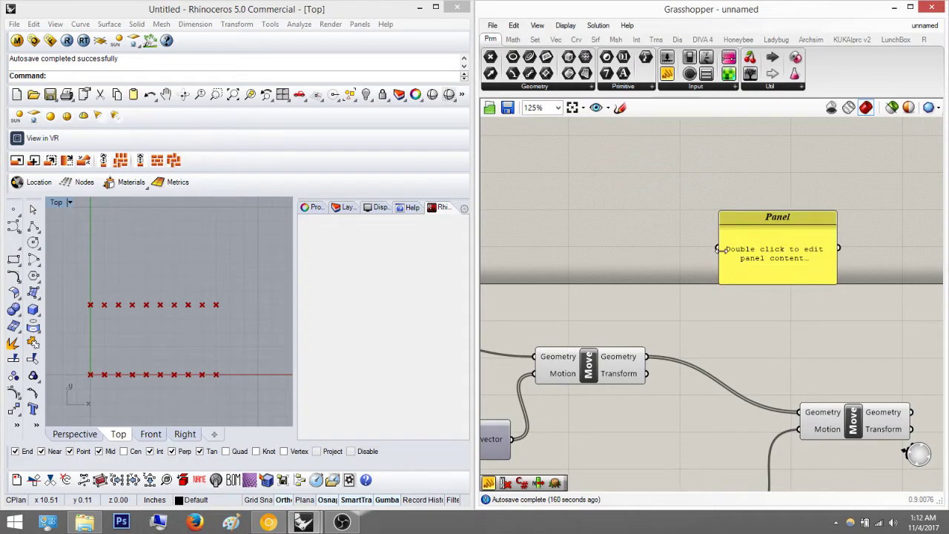
Connect the first Move's Geometry output to the Panel and enlarge the Panel to fit the full point list
drag(717, 248, 646, 357)
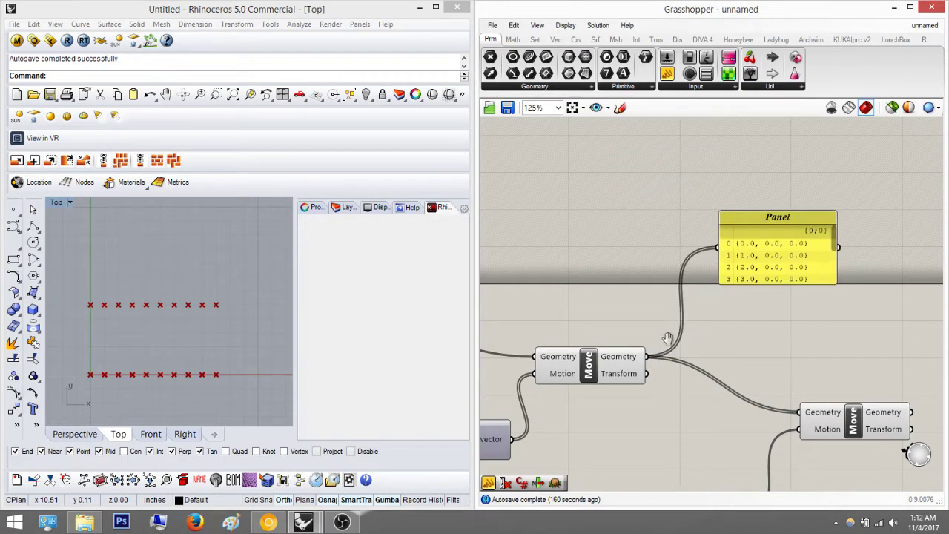
right_drag(781, 271, 713, 294)
drag(713, 294, 682, 223)
scroll(682, 222, down, 3)
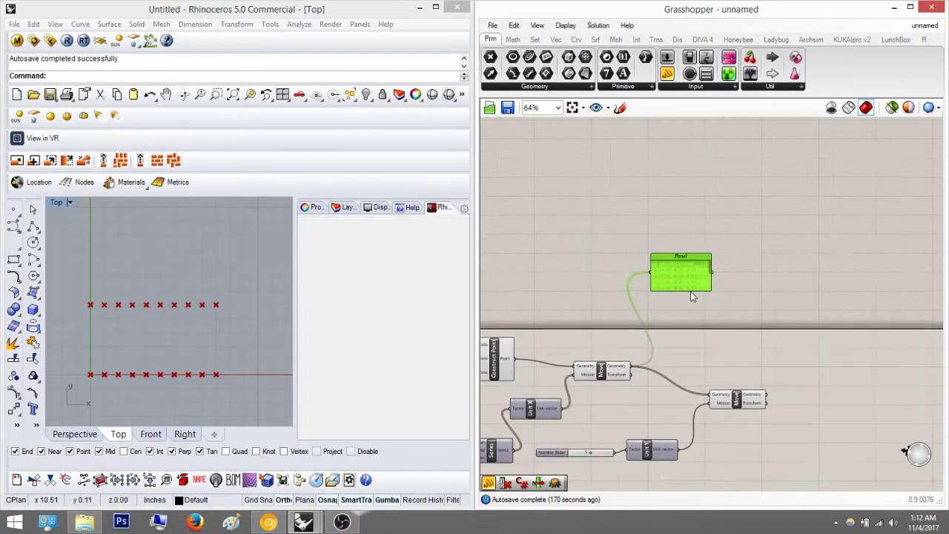
drag(682, 289, 682, 332)
click(784, 316)
Select the first Move component and examine its point coordinates listed in the Panel
scroll(652, 374, up, 3)
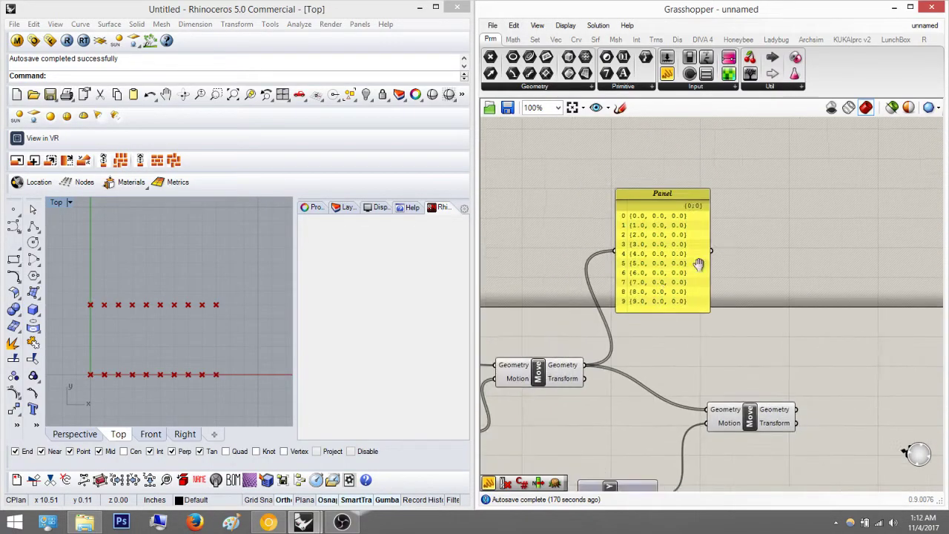
click(561, 375)
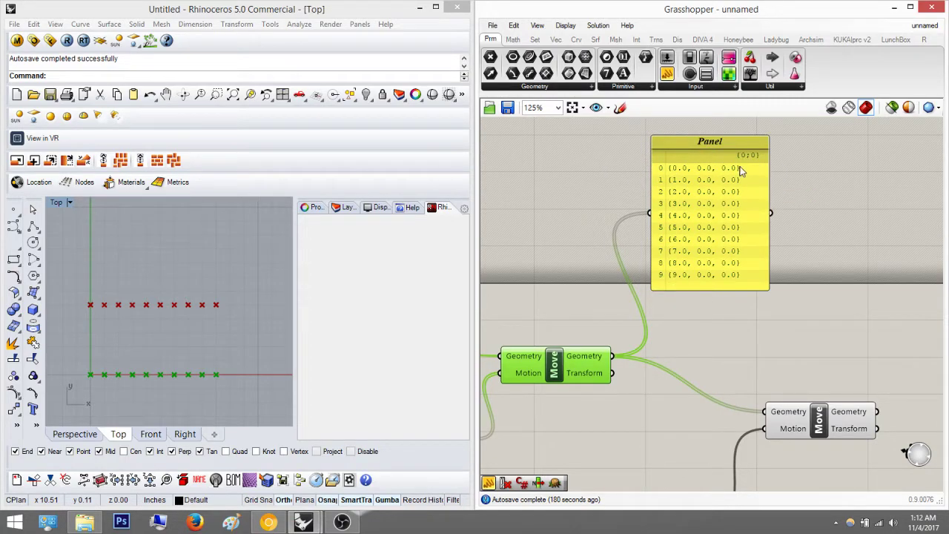
scroll(741, 170, up, 3)
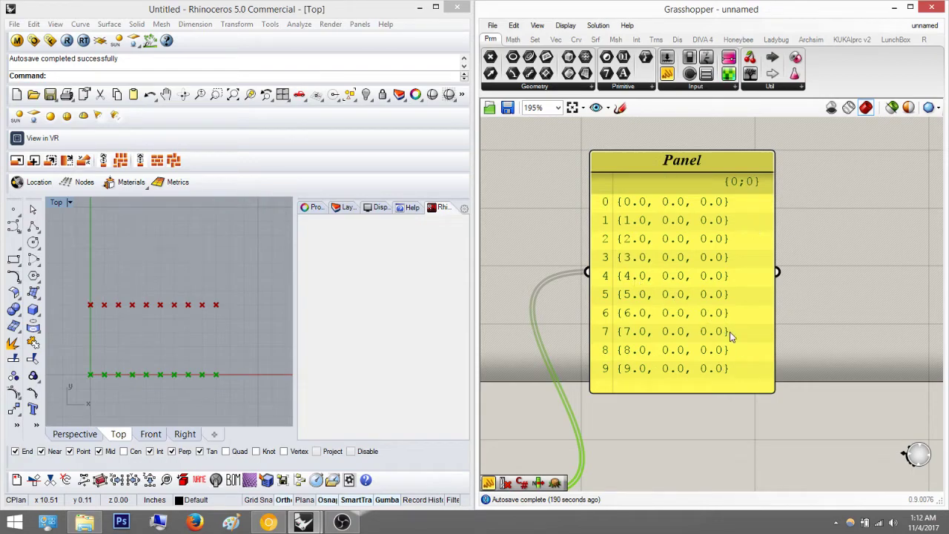
Move the second Move component farther from the first and reposition the Unit Y number slider below the Series component
scroll(731, 333, down, 4)
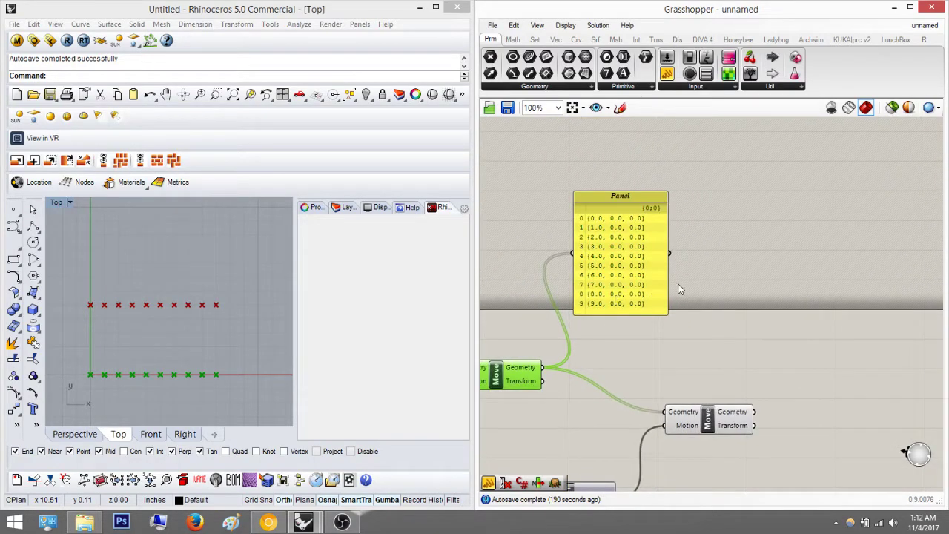
right_drag(680, 289, 740, 264)
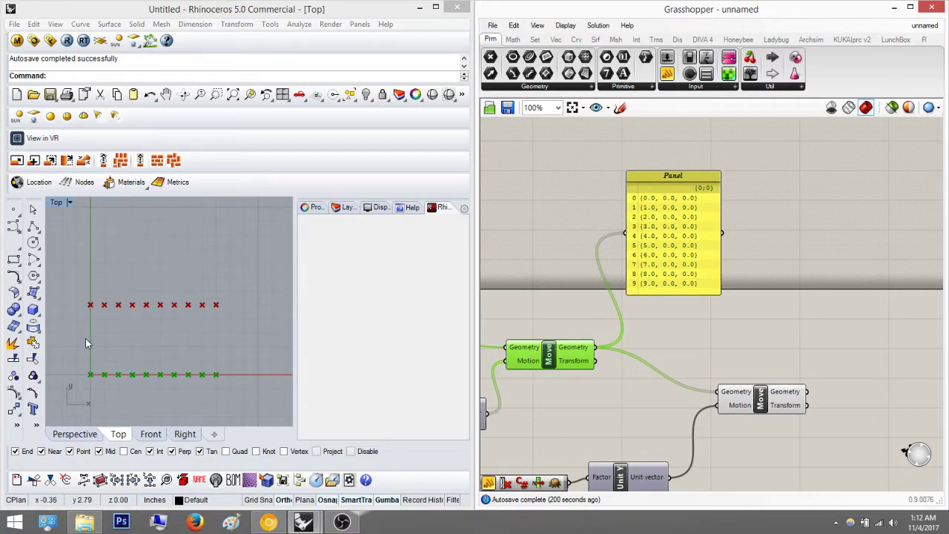
click(768, 340)
right_drag(769, 339, 663, 359)
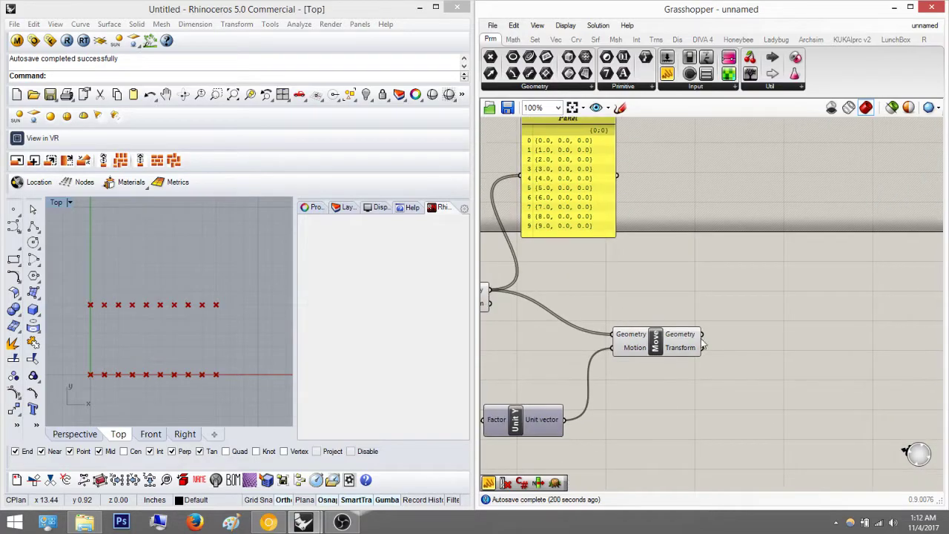
drag(667, 339, 780, 323)
right_drag(656, 360, 740, 367)
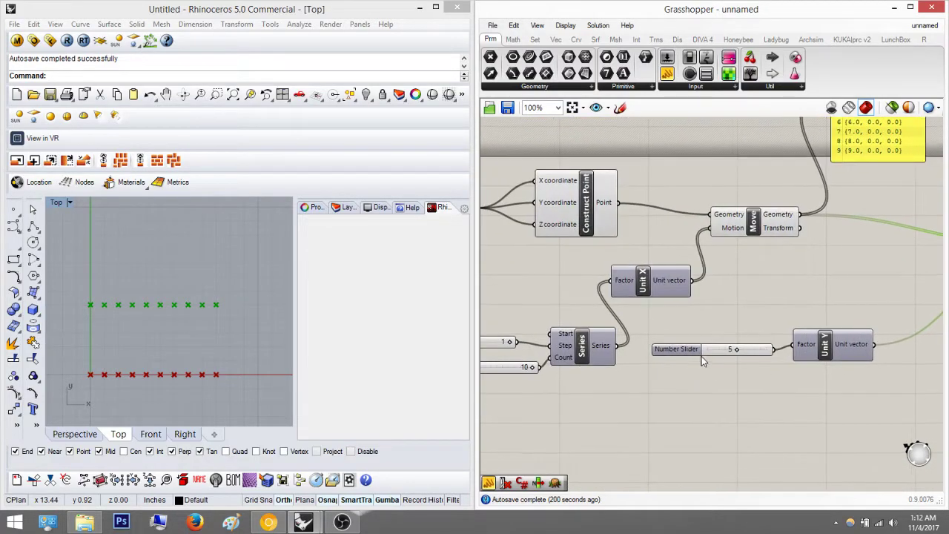
drag(745, 349, 671, 419)
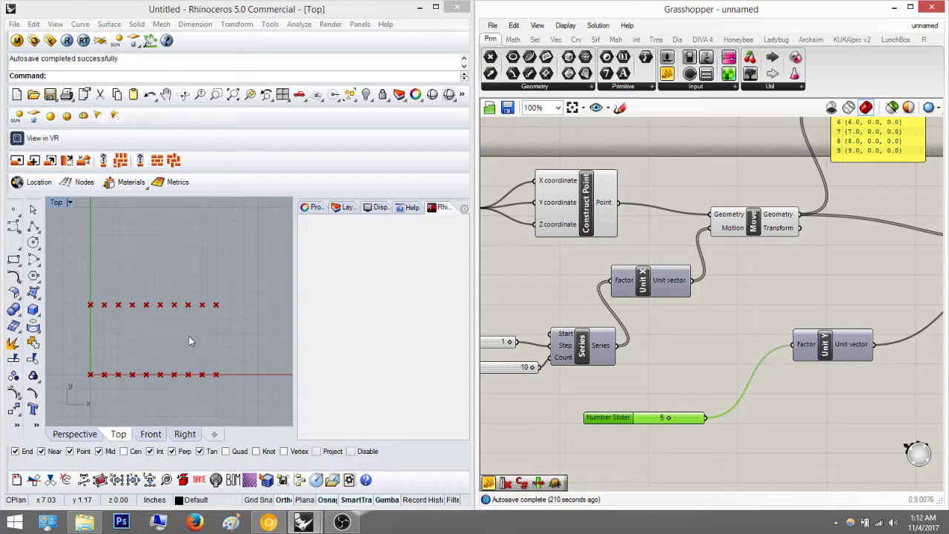
right_drag(689, 361, 542, 359)
right_drag(707, 338, 638, 348)
right_drag(687, 284, 796, 235)
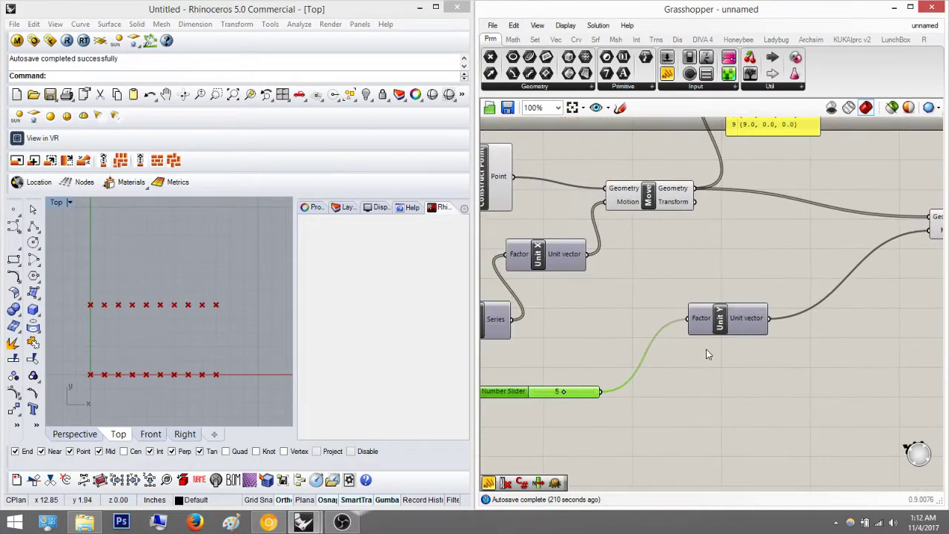
click(705, 374)
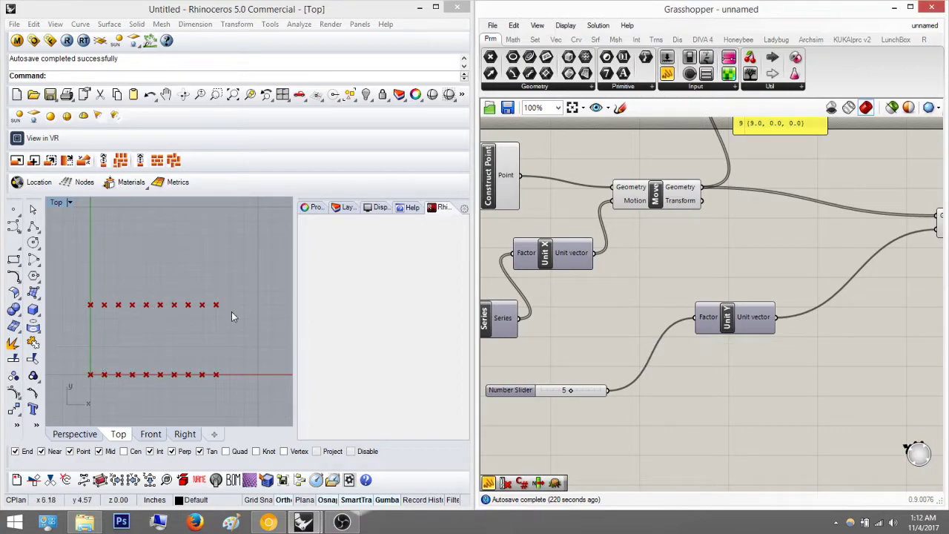
Delete the number slider that feeds the Factor input of Unit Y
drag(238, 317, 78, 286)
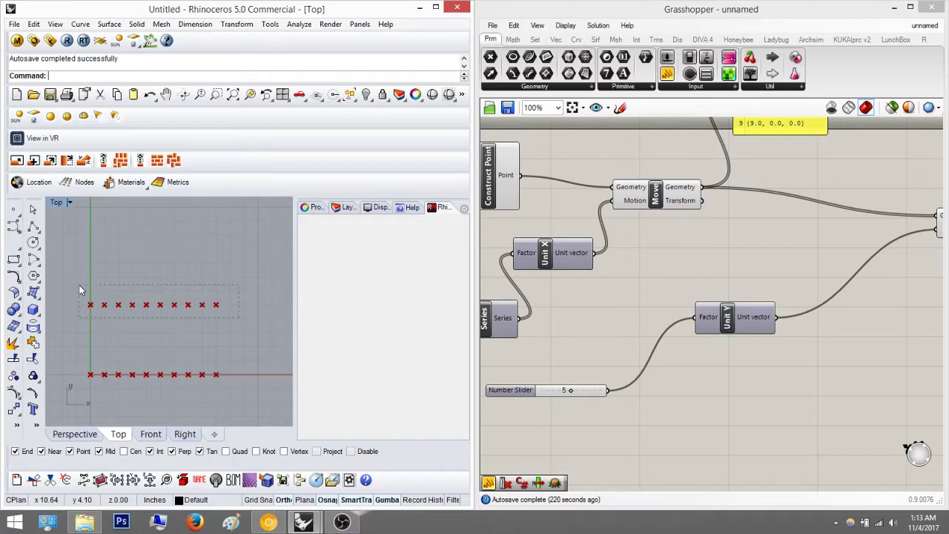
right_drag(748, 273, 692, 305)
scroll(691, 305, down, 2)
right_drag(678, 338, 734, 346)
scroll(705, 298, up, 3)
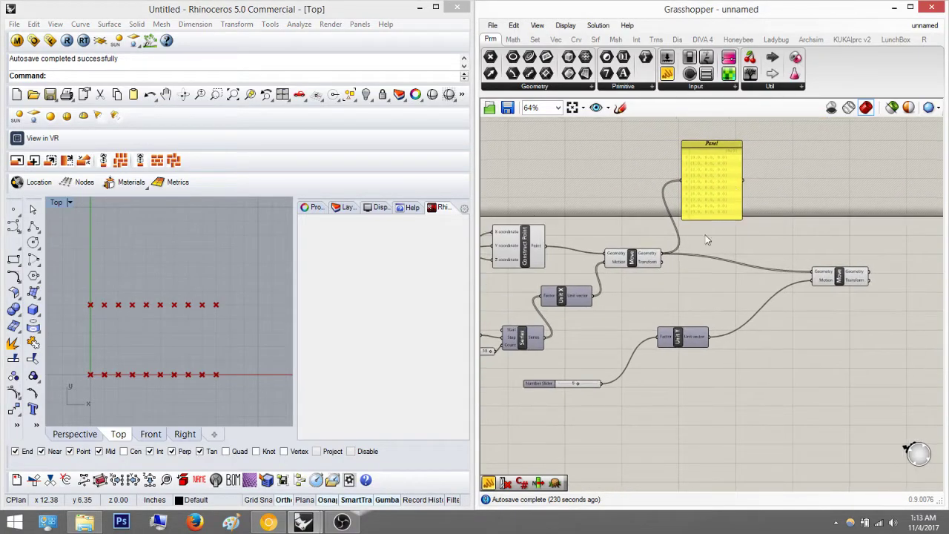
drag(649, 396, 604, 341)
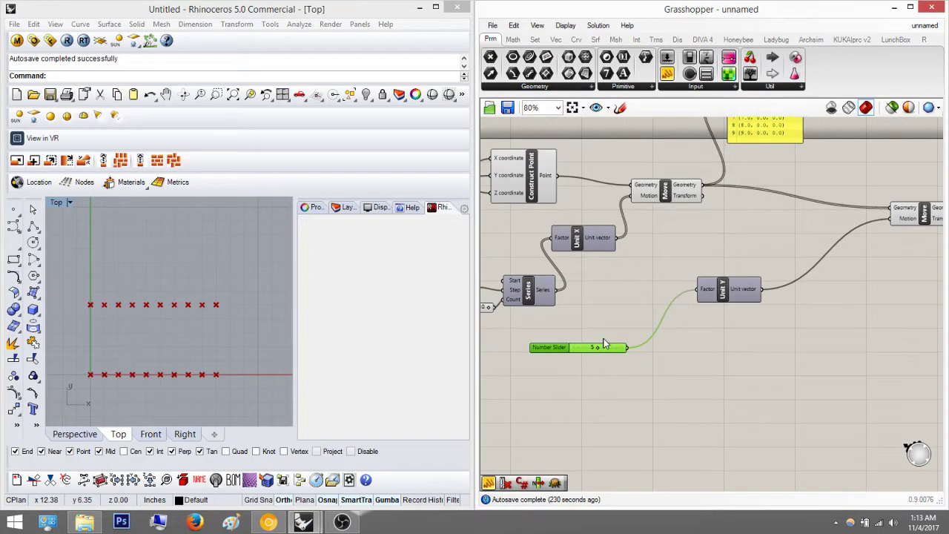
key(Delete)
Add a Series component through a component search and connect its output to the Factor input of Unit Y
double_click(604, 341)
text(ser)
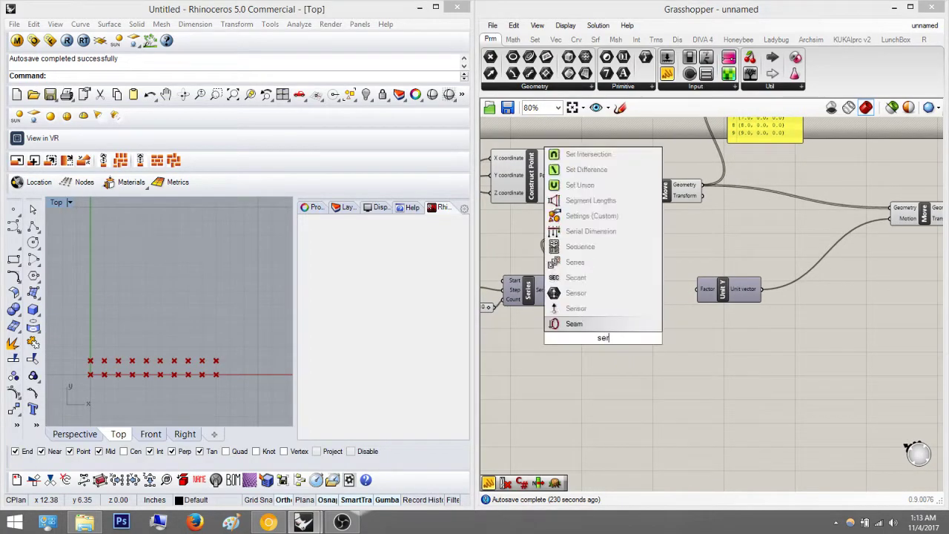
click(612, 323)
drag(694, 301, 698, 290)
right_drag(604, 340, 728, 324)
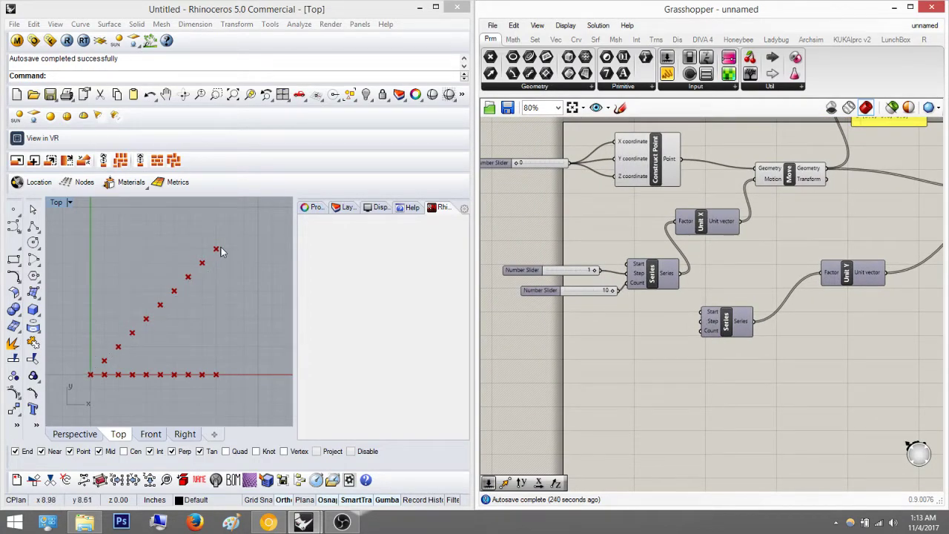
Examine the chain from the new Series through Unit Y to the second Move, including the Count and Factor values
right_drag(827, 235, 591, 321)
right_drag(711, 264, 663, 290)
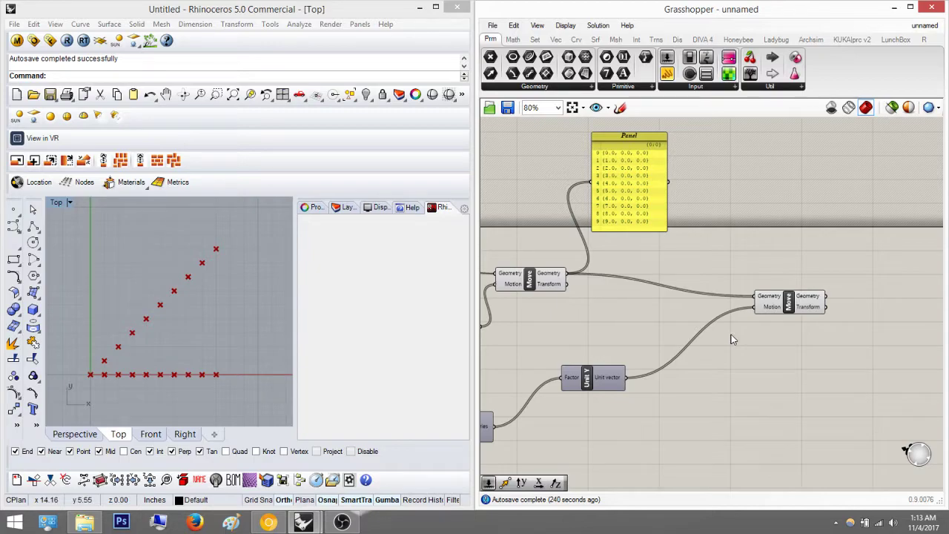
right_drag(736, 316, 800, 260)
click(844, 257)
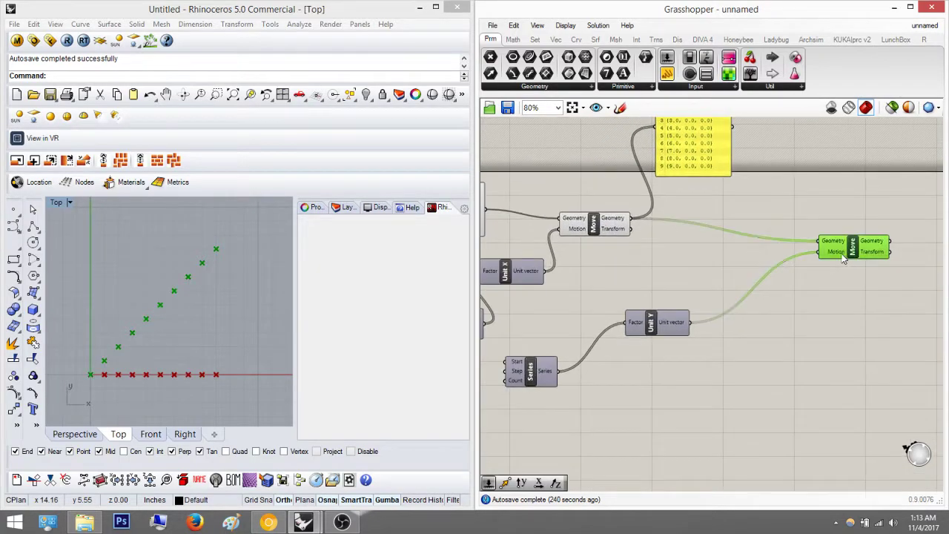
click(662, 330)
click(545, 378)
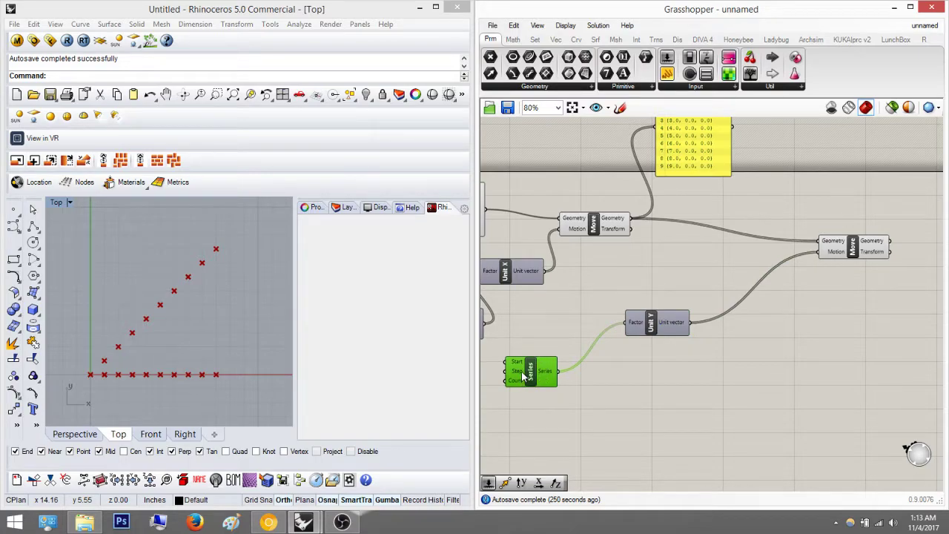
mouse_move(523, 375)
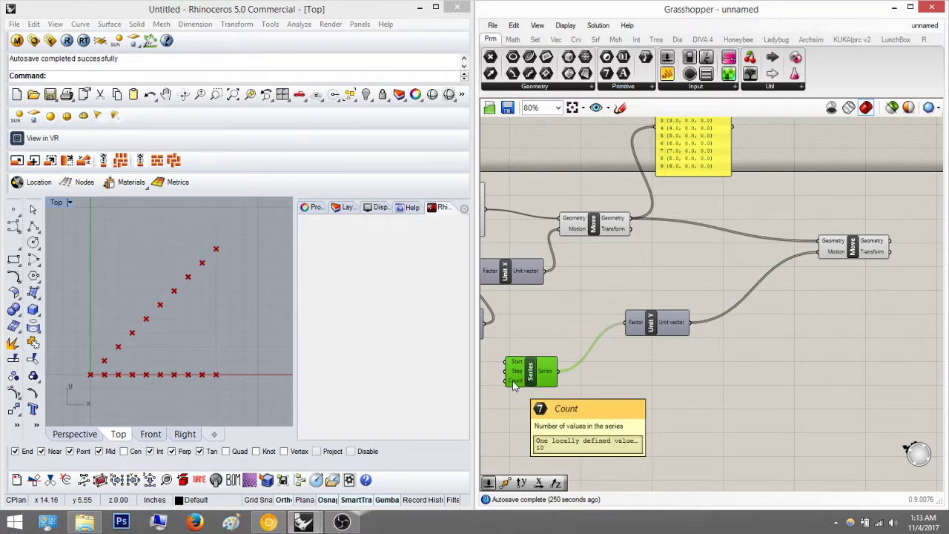
right_drag(625, 348, 611, 393)
mouse_move(617, 374)
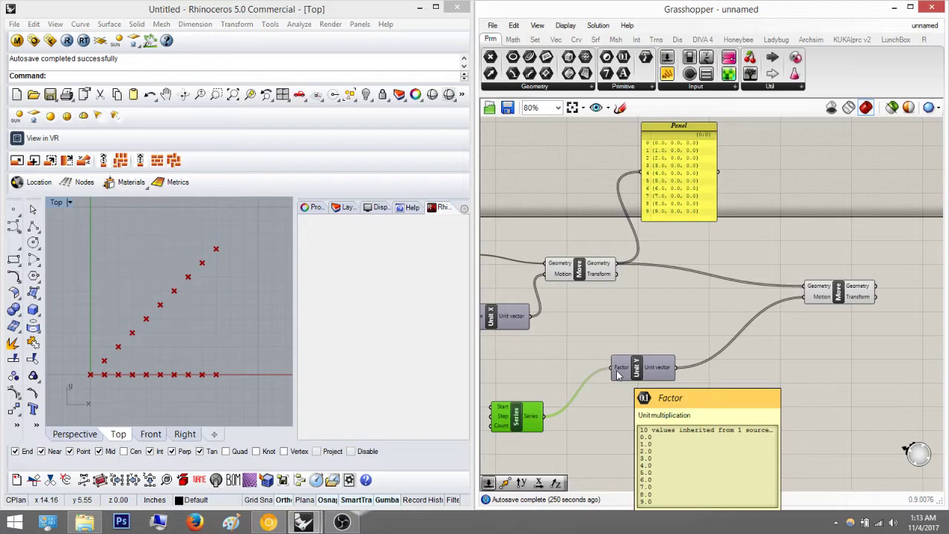
click(568, 315)
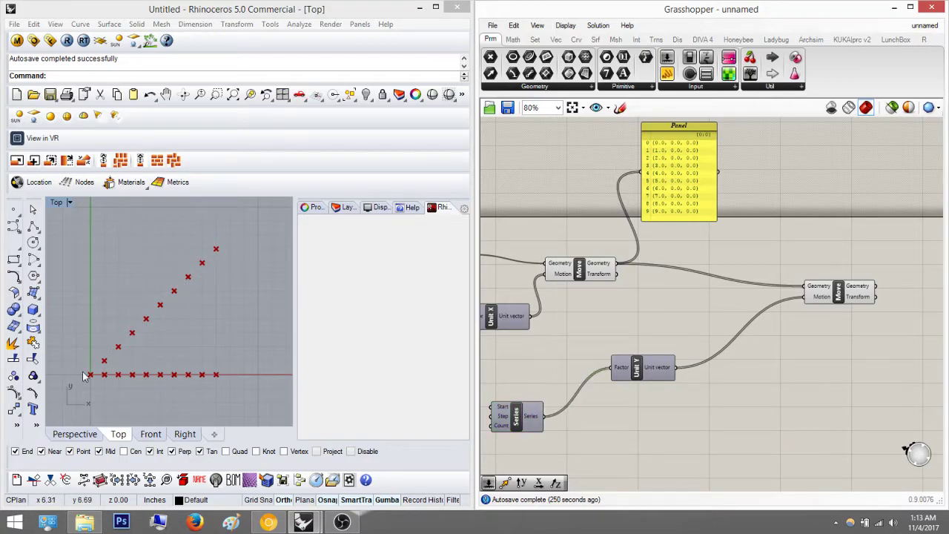
Compare the first Move's point list in the Panel with the moved points in the Top viewport
right_drag(688, 220, 695, 248)
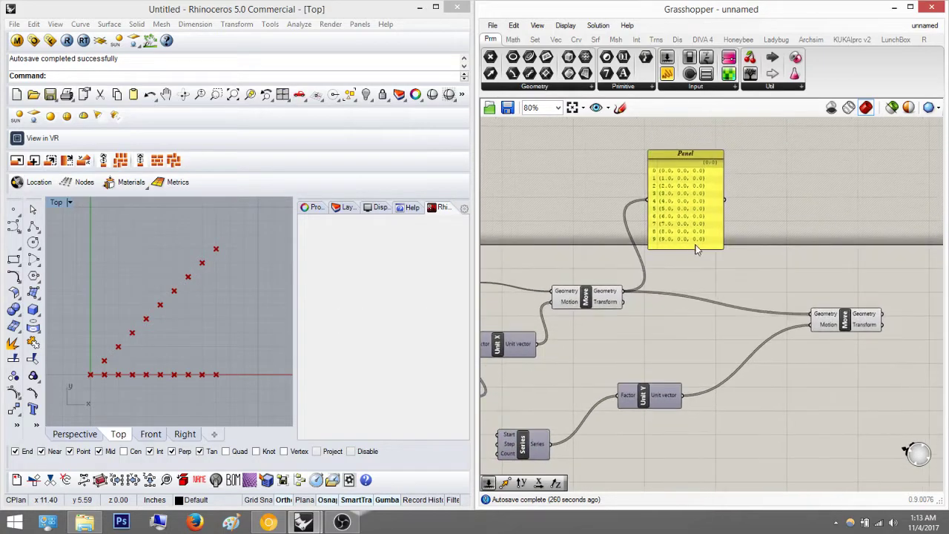
scroll(689, 182, up, 4)
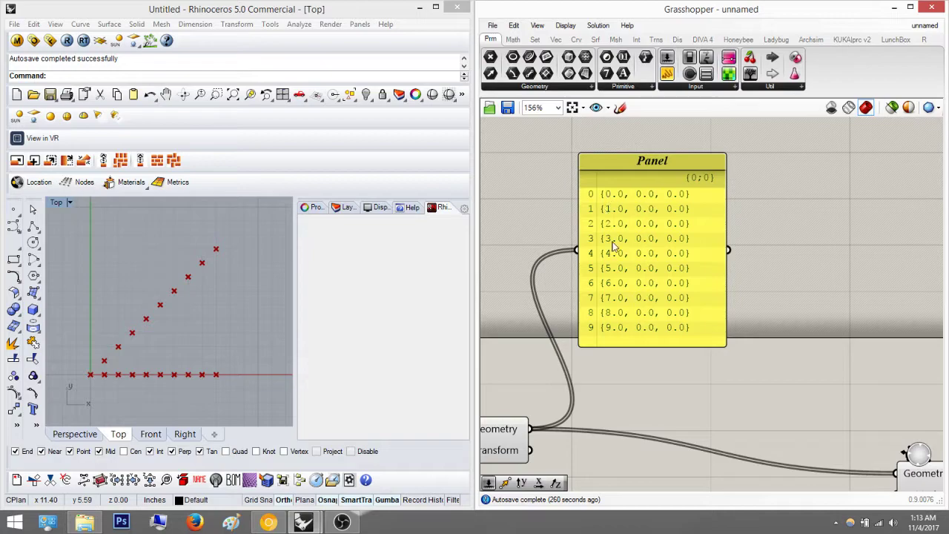
right_drag(584, 392, 639, 343)
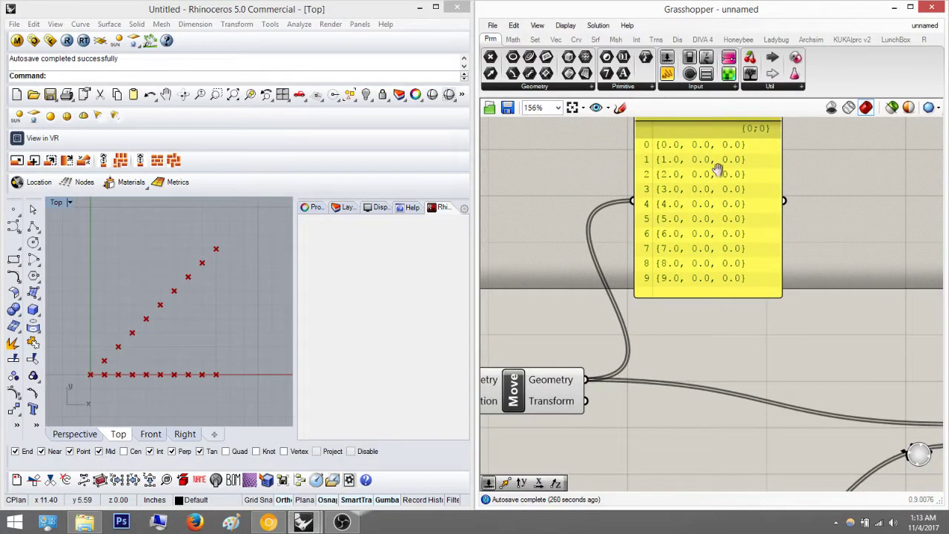
right_drag(717, 169, 696, 187)
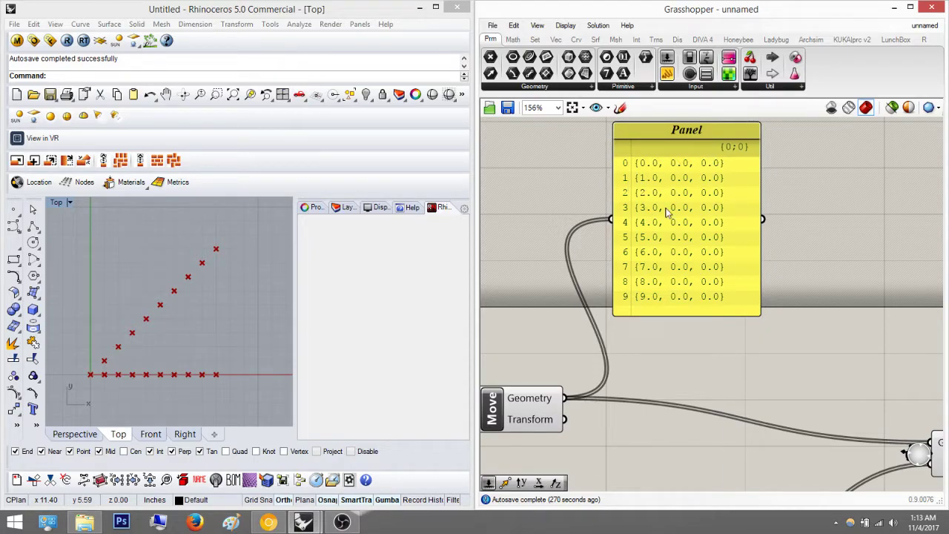
scroll(128, 356, up, 6)
right_drag(142, 356, 121, 359)
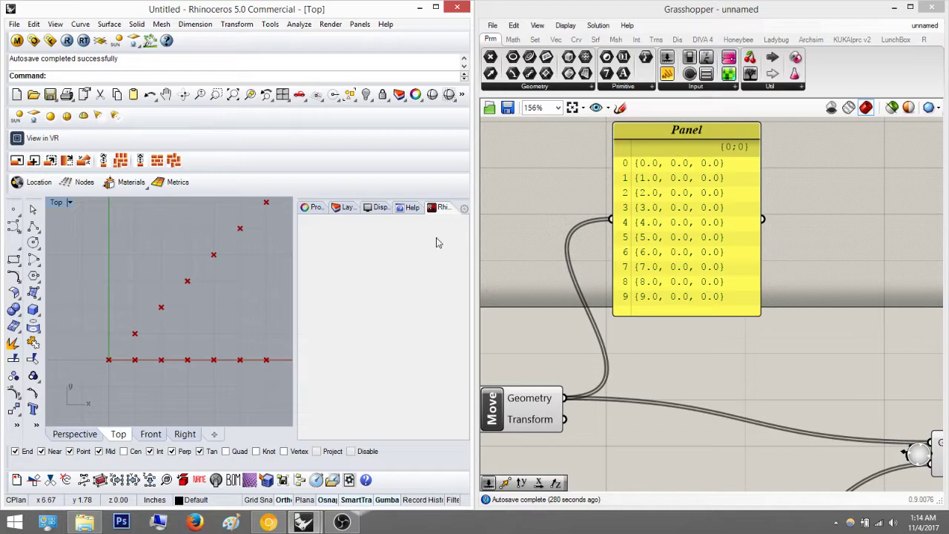
mouse_move(169, 308)
right_down()
mouse_move(143, 338)
mouse_move(176, 347)
mouse_move(166, 360)
right_up()
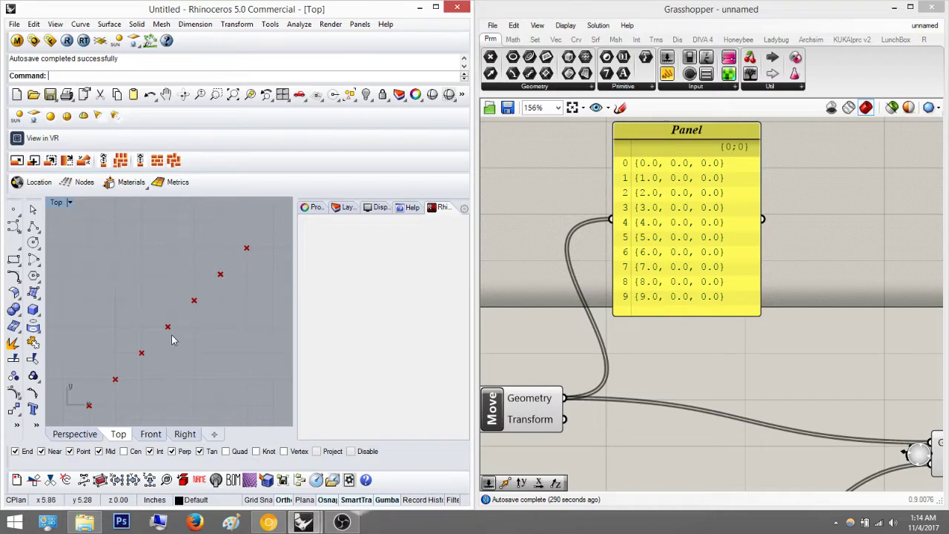
scroll(112, 301, down, 8)
right_drag(160, 278, 202, 273)
scroll(797, 358, down, 5)
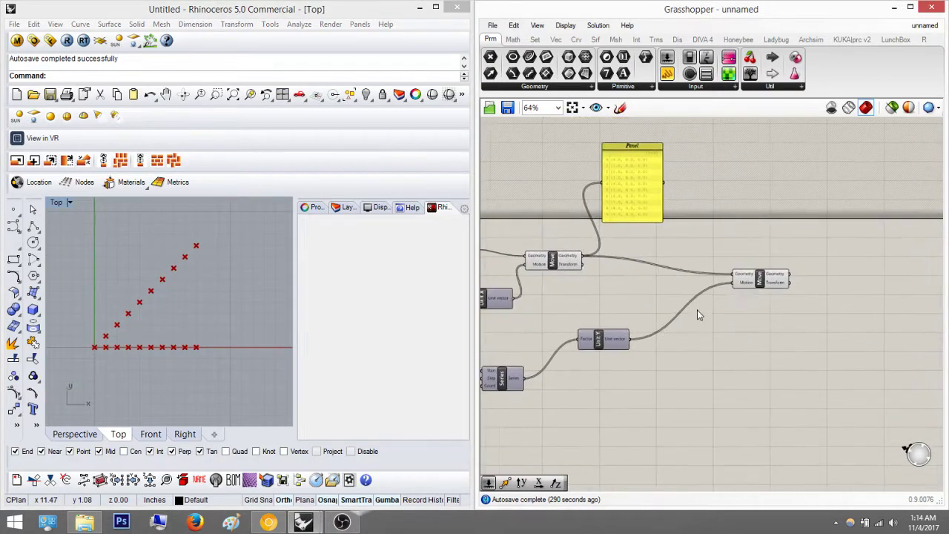
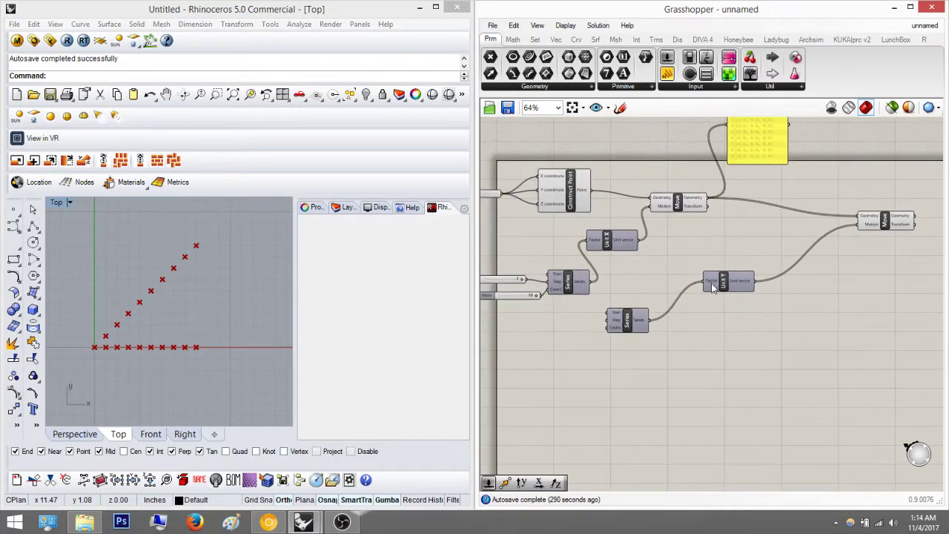
Place a Graft Tree component between the two Move components and connect the first Move's Geometry output to its Tree input
double_click(744, 220)
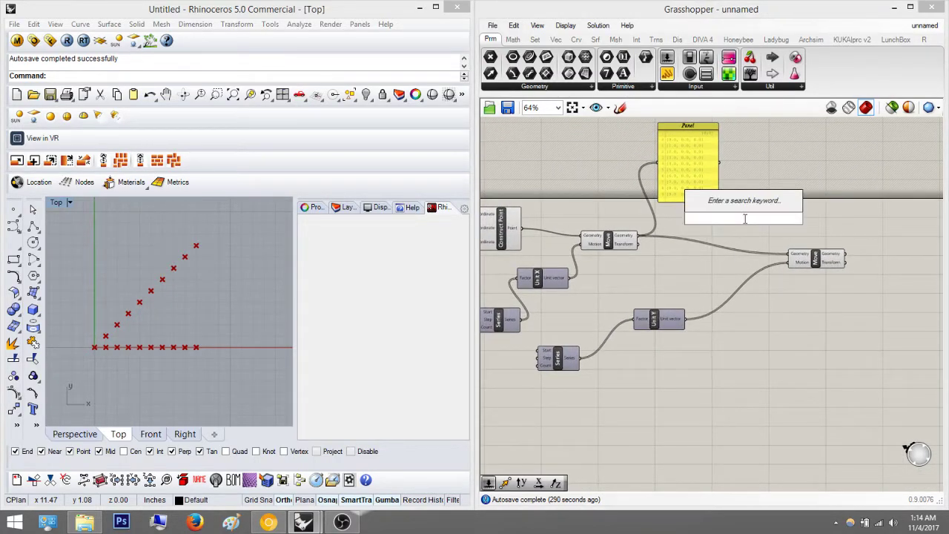
scroll(712, 149, up, 3)
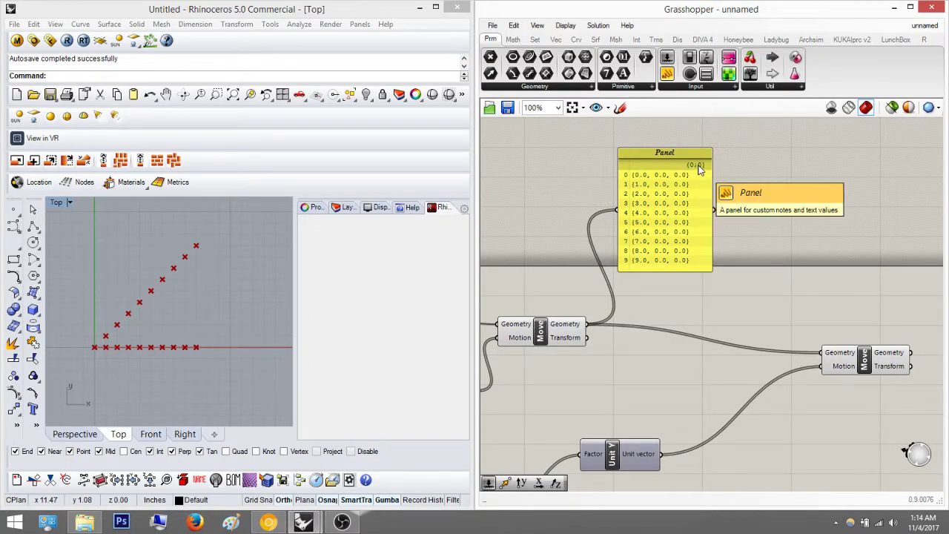
double_click(783, 284)
text(g)
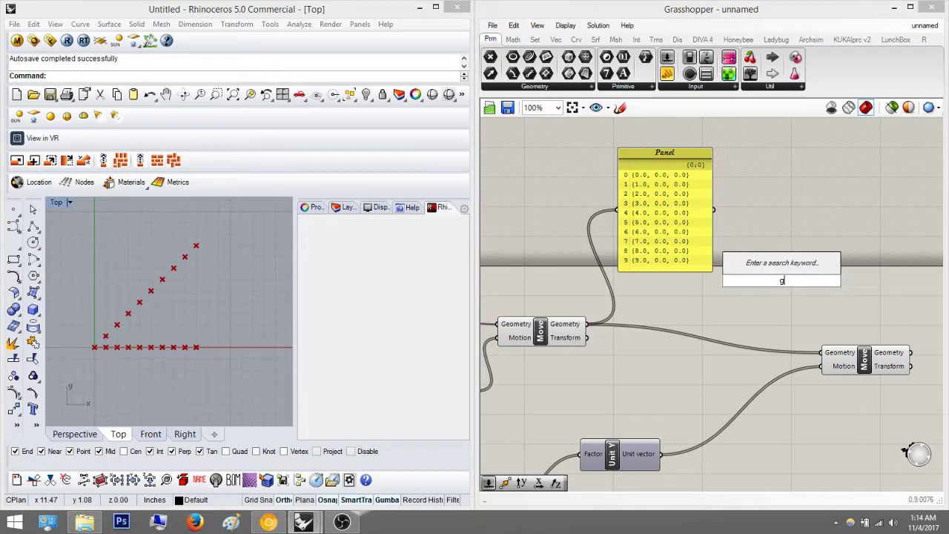
text(raft)
key(Return)
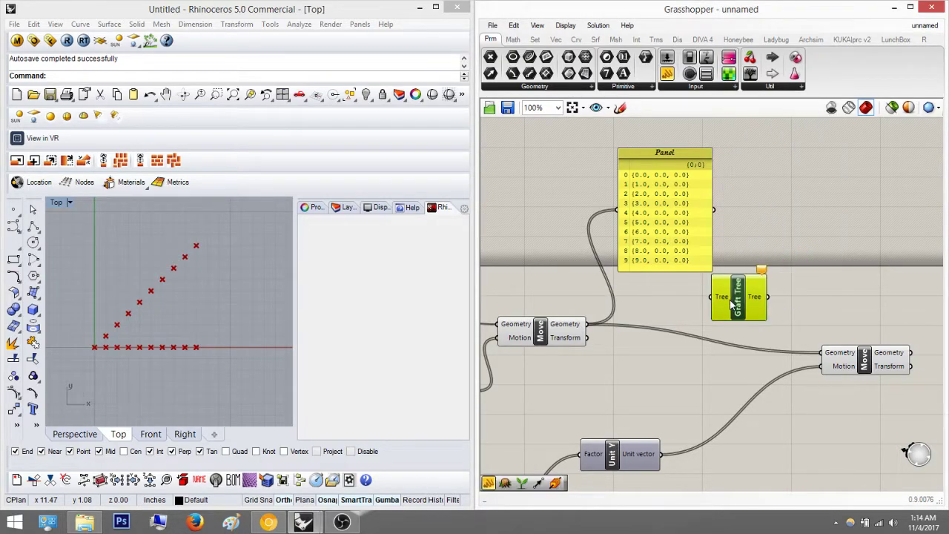
scroll(730, 300, up, 3)
drag(555, 342, 749, 304)
right_drag(764, 302, 631, 319)
Feed the Graft Tree output into a new Panel and enlarge the Panel to list every branch
drag(667, 73, 698, 309)
right_drag(759, 274, 708, 319)
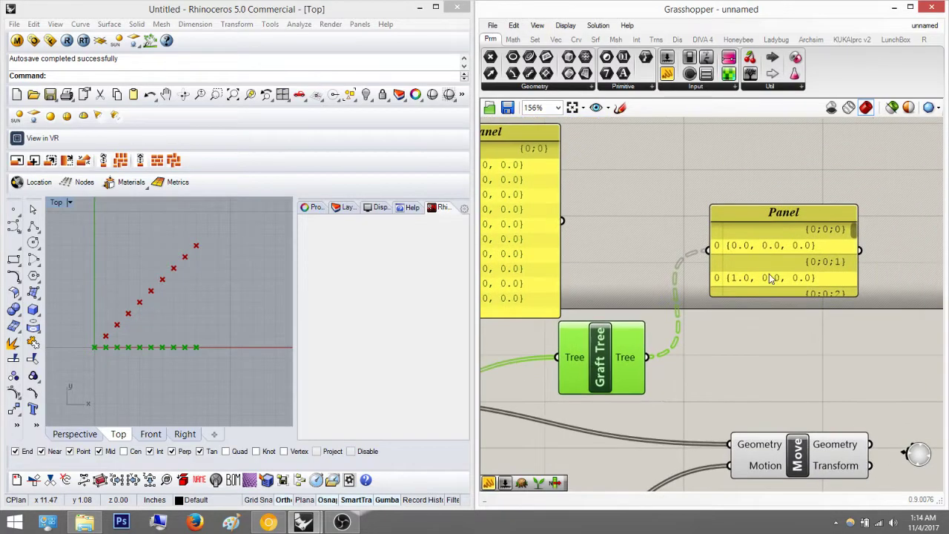
drag(784, 255, 720, 175)
scroll(723, 274, down, 3)
drag(724, 281, 739, 348)
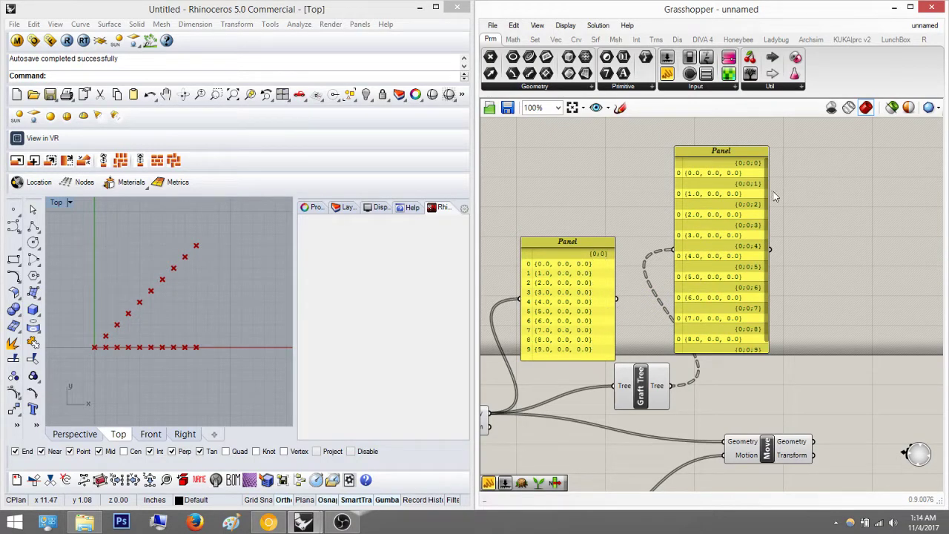
scroll(765, 193, down, 1)
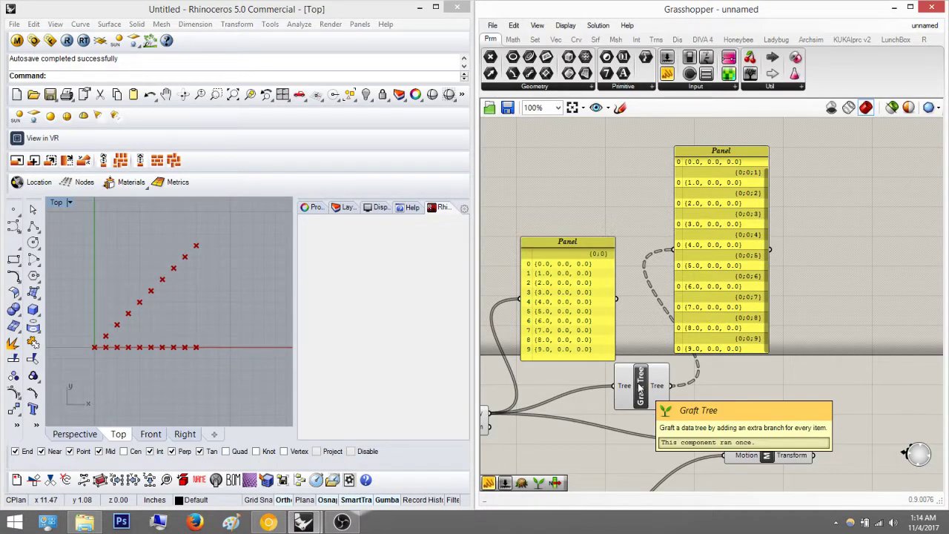
Move the Graft Tree's Panel farther away from the first Panel
drag(738, 228, 786, 223)
right_drag(787, 223, 702, 212)
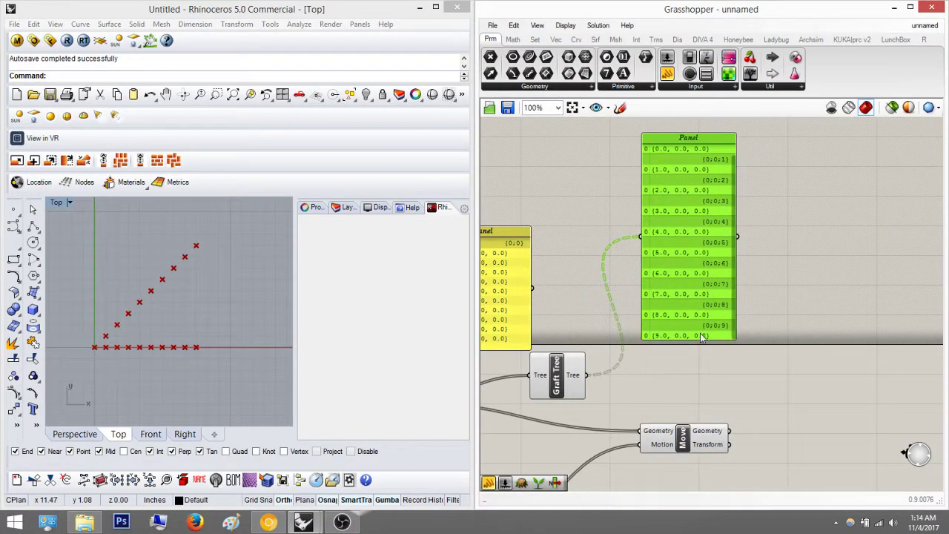
click(831, 303)
right_drag(689, 389, 697, 314)
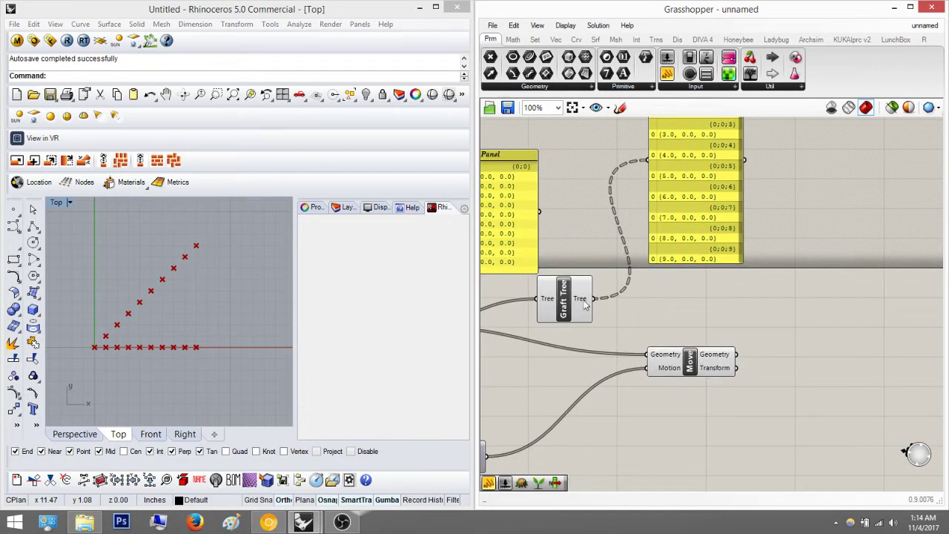
Feed the Graft Tree output into the second Move's Geometry input and check the resulting points in the Top viewport
drag(645, 354, 648, 354)
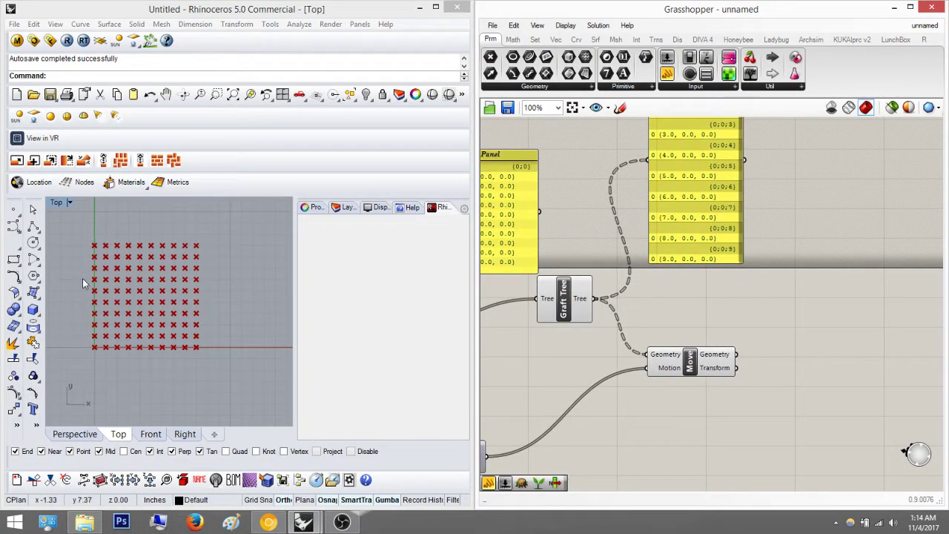
right_drag(114, 273, 161, 273)
scroll(267, 297, down, 2)
right_drag(827, 319, 935, 276)
scroll(771, 348, down, 2)
right_drag(778, 344, 875, 281)
scroll(810, 335, down, 2)
right_drag(838, 356, 774, 346)
scroll(671, 324, up, 5)
scroll(641, 304, down, 5)
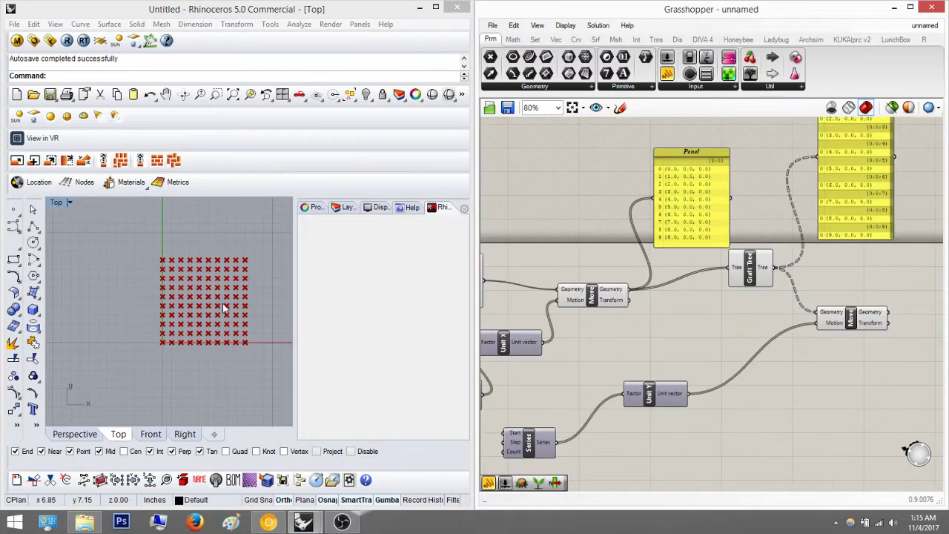
Delete the Series feeding Unit Y, the Graft Tree component and the Graft Tree's Panel
scroll(657, 317, up, 4)
drag(668, 436, 609, 398)
right_drag(672, 390, 621, 394)
right_drag(735, 334, 677, 338)
key(Delete)
click(731, 238)
key(Delete)
right_drag(797, 201, 763, 220)
click(771, 217)
key(Delete)
right_drag(683, 283, 712, 274)
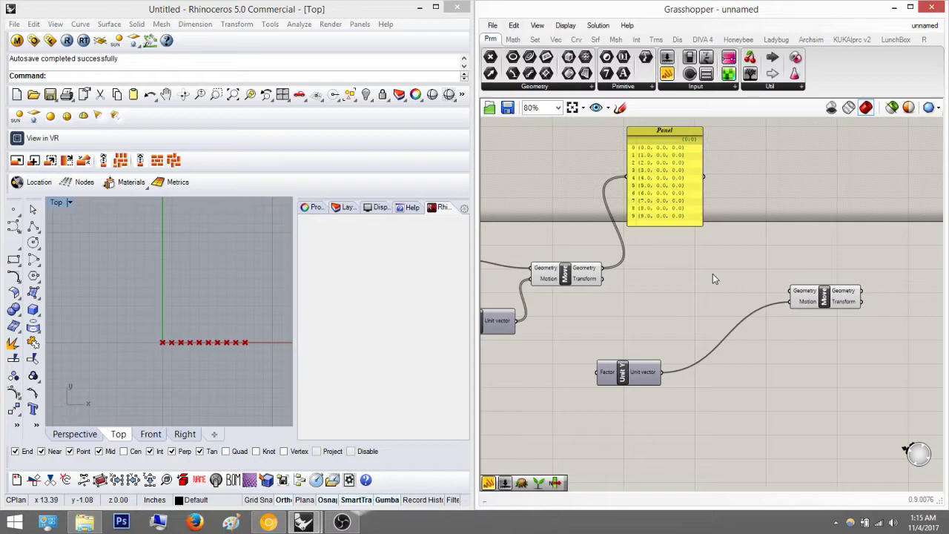
double_click(712, 274)
text(gr)
key(BackSpace)
key(BackSpace)
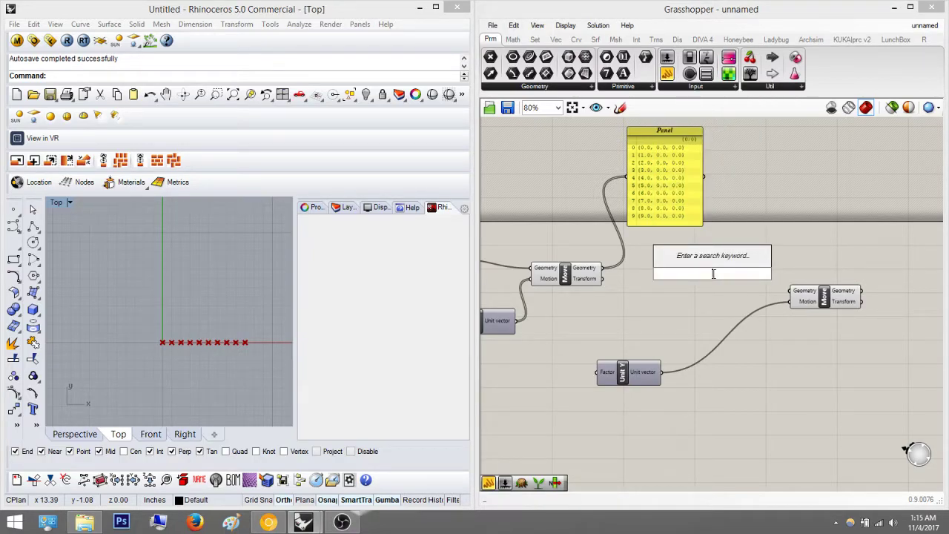
Create a Number Slider with value 5 and connect it to Unit Y's Factor input
double_click(779, 402)
text(5)
key(Return)
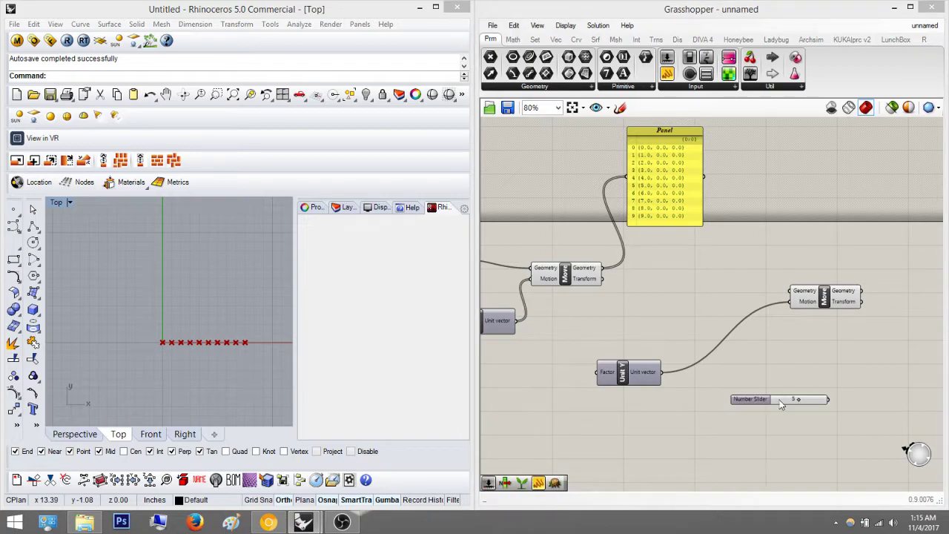
drag(823, 401, 599, 372)
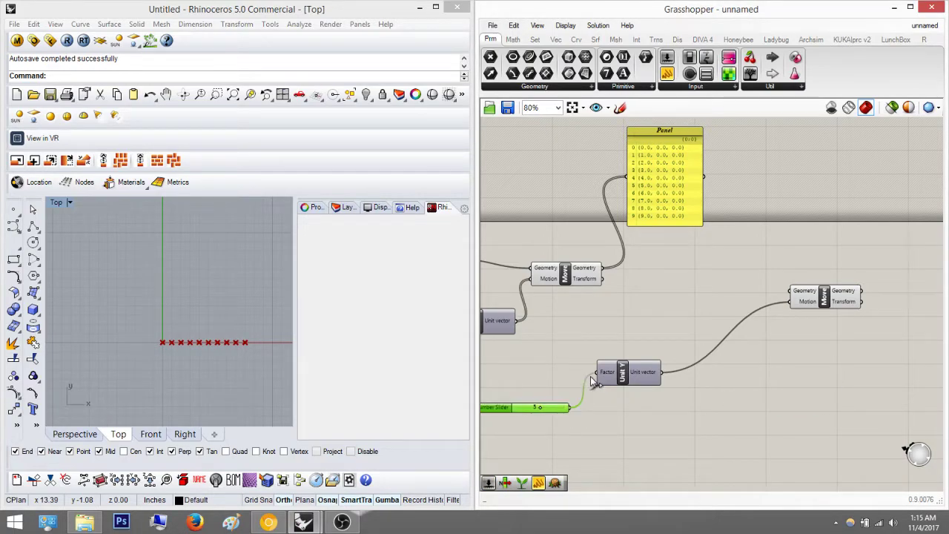
Connect the first Move's Geometry output directly to the second Move's Geometry input
drag(646, 266, 604, 268)
click(721, 235)
right_drag(720, 235, 630, 234)
click(599, 209)
click(865, 264)
right_drag(866, 265, 737, 266)
right_drag(706, 319, 787, 319)
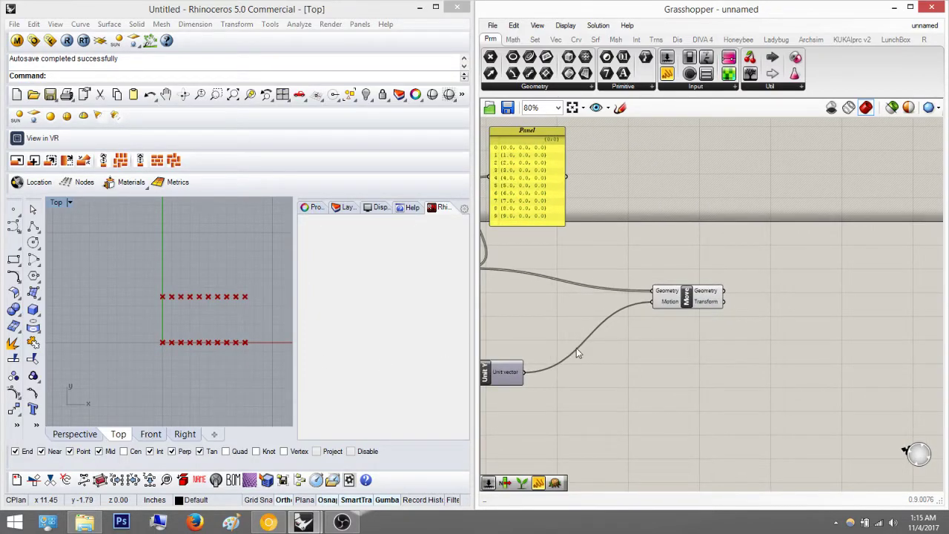
right_drag(173, 298, 92, 245)
scroll(165, 284, up, 6)
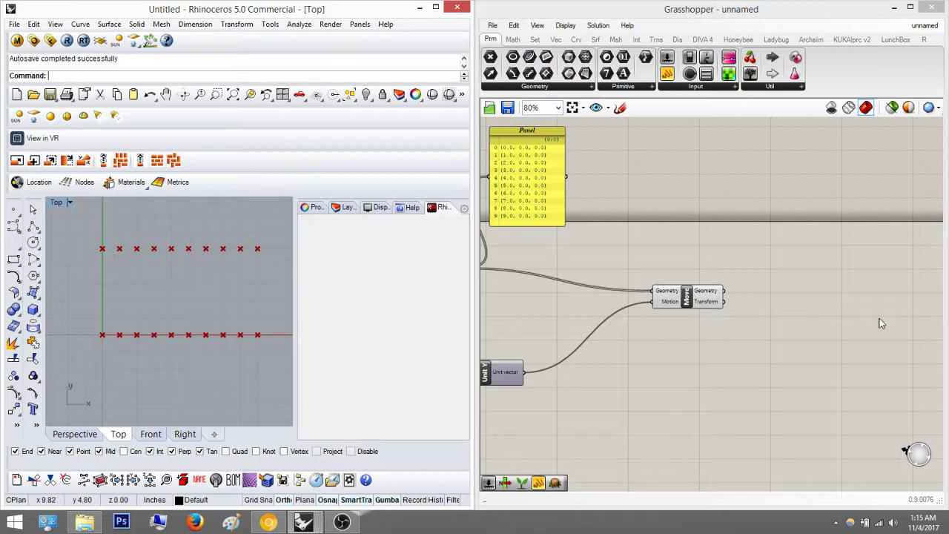
Place a Line component with Start Point and End Point inputs beyond the second Move
double_click(811, 282)
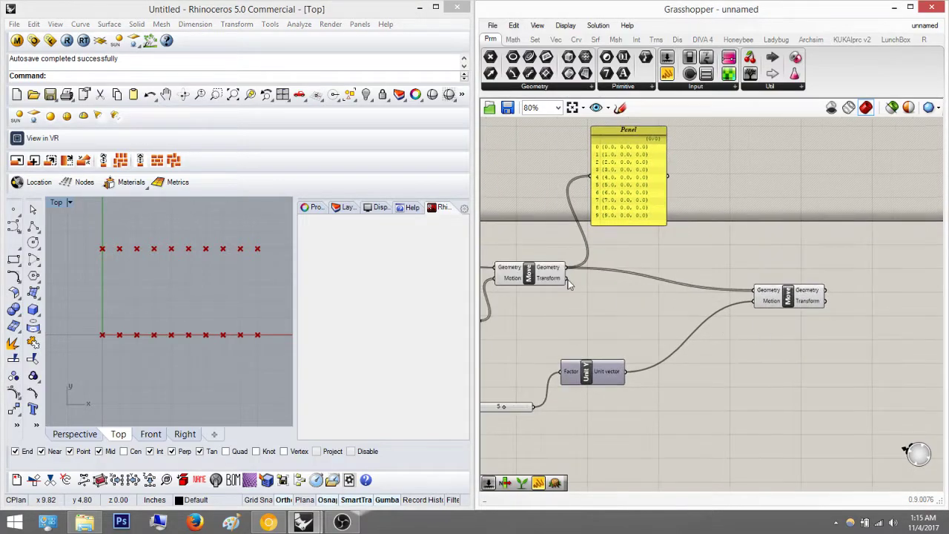
click(547, 277)
click(789, 294)
double_click(848, 258)
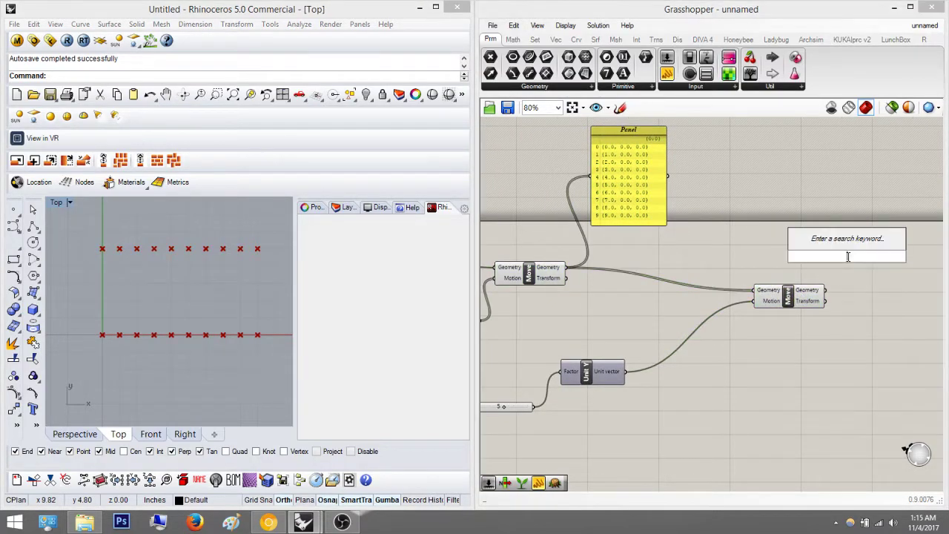
text(line)
key(BackSpace)
key(BackSpace)
key(BackSpace)
key(BackSpace)
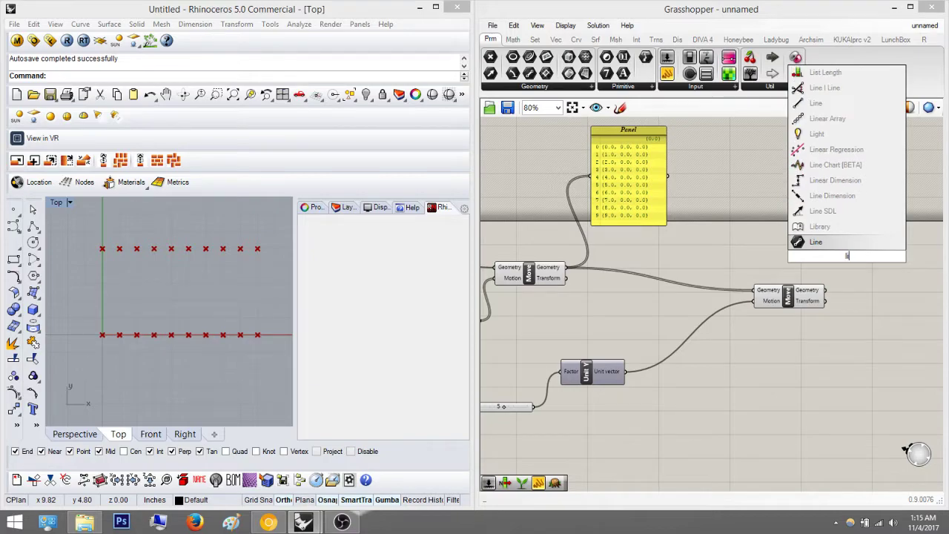
text(line)
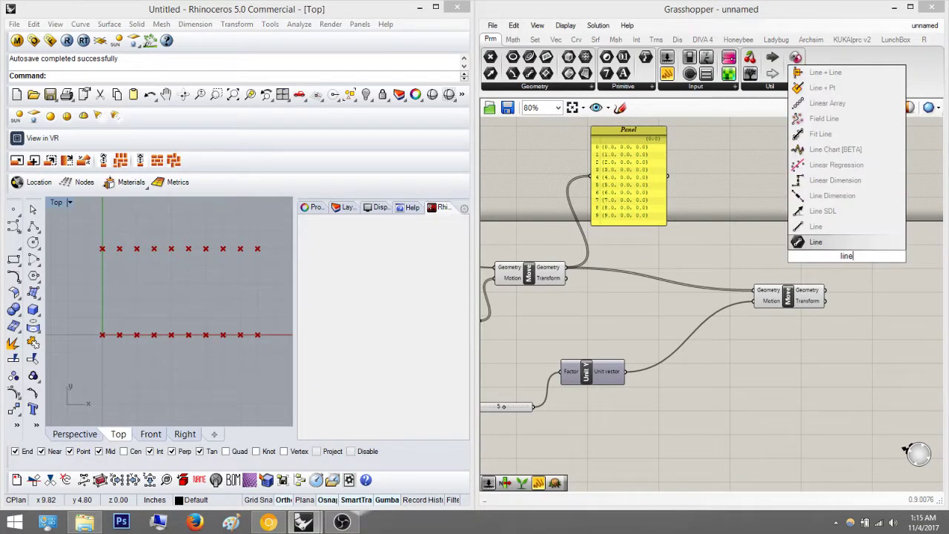
click(815, 226)
scroll(867, 299, up, 3)
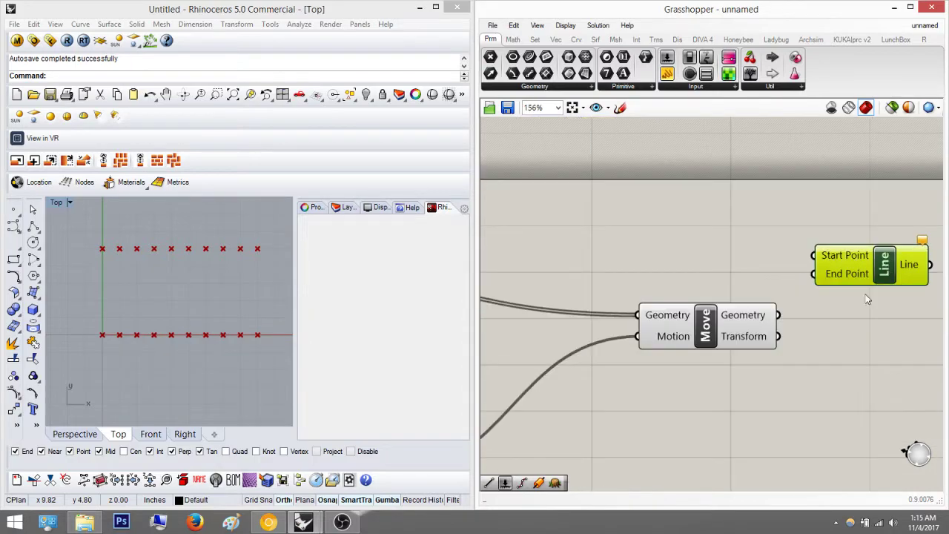
Place a Line parameter below the Line component and view its options for setting lines
double_click(867, 298)
text(li)
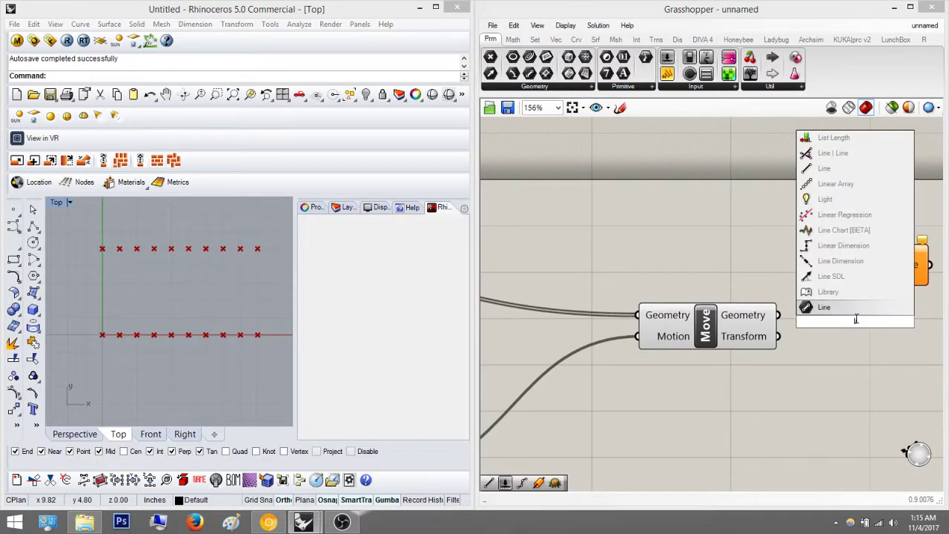
click(853, 308)
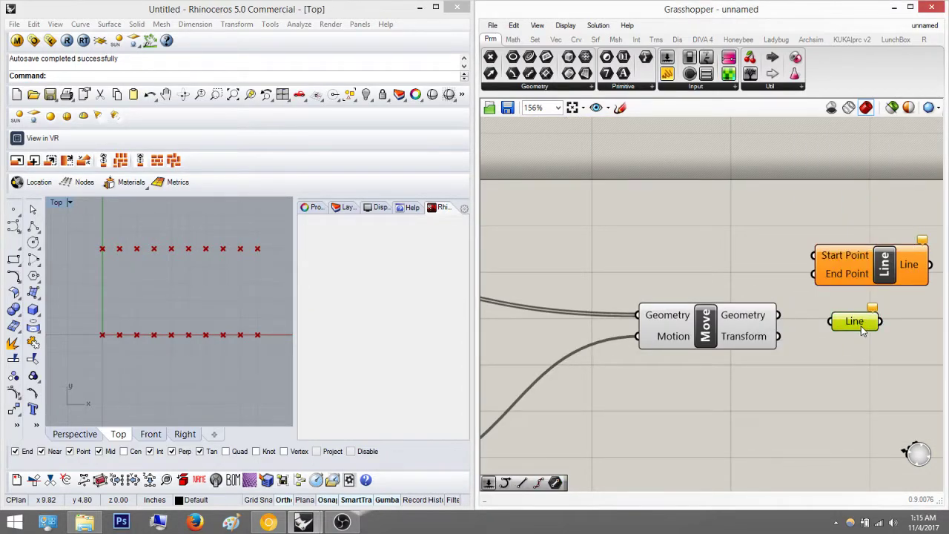
scroll(862, 330, up, 1)
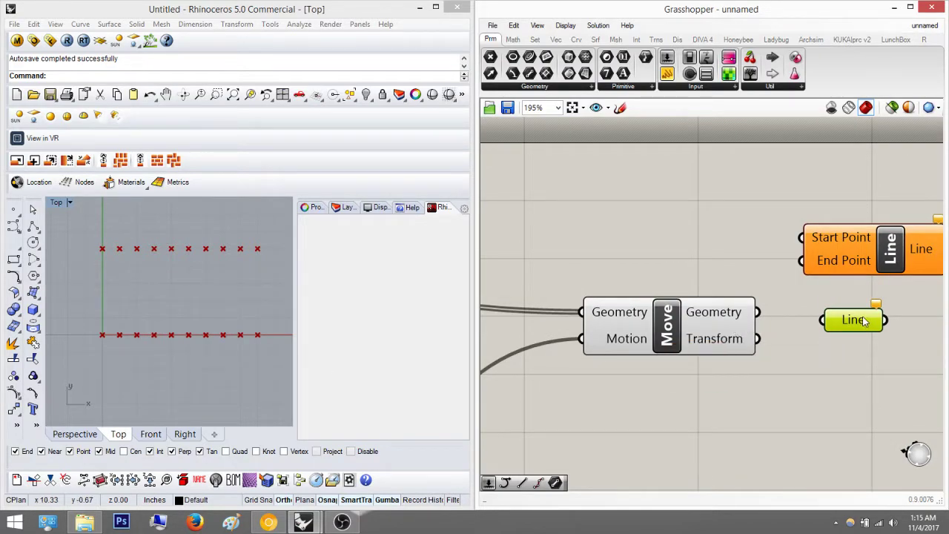
right_click(862, 320)
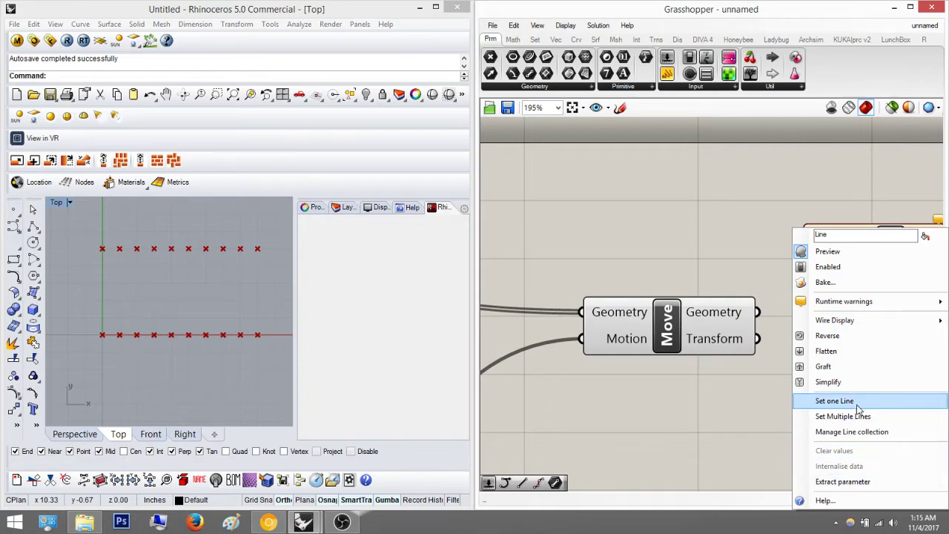
click(693, 252)
Delete the separate Line parameter, keeping the two-point Line component
right_drag(826, 364, 676, 412)
drag(790, 435, 664, 345)
key(Delete)
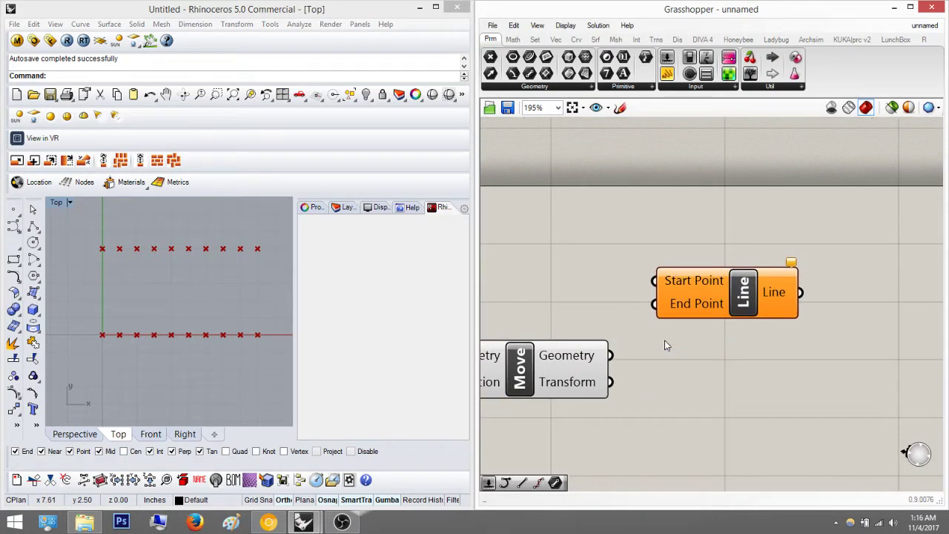
Connect the first Move's Geometry to the Line's Start Point and the second Move's Geometry to its End Point
click(727, 291)
scroll(842, 322, down, 5)
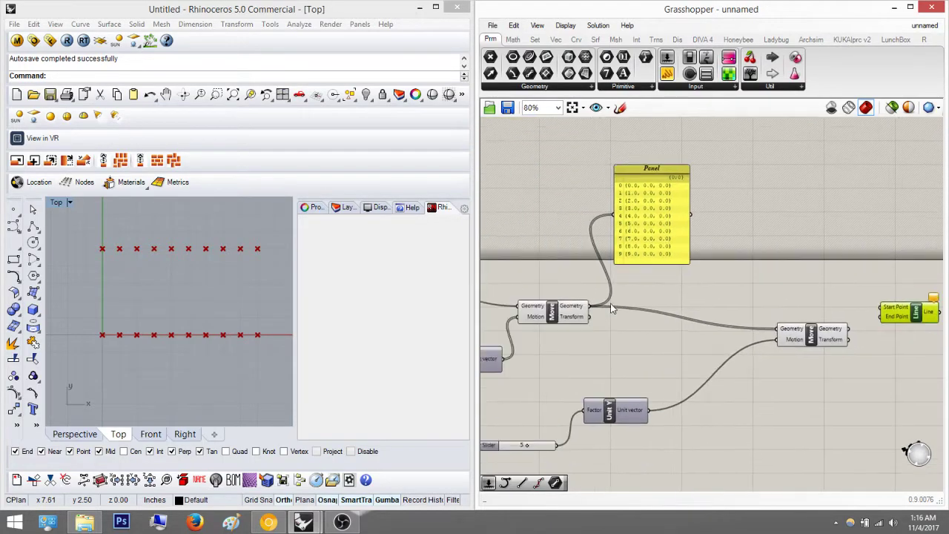
drag(590, 307, 848, 329)
right_drag(885, 332, 775, 335)
scroll(111, 292, up, 1)
scroll(107, 275, down, 2)
mouse_move(160, 276)
right_down()
mouse_move(201, 275)
mouse_move(176, 282)
right_up()
scroll(126, 273, up, 2)
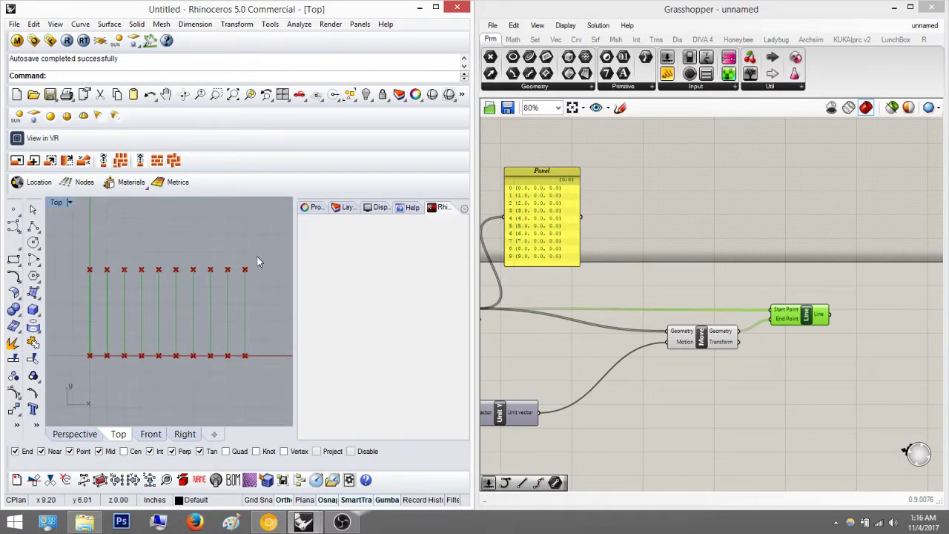
click(758, 285)
Add a Panel above the Line component, enlarge it and feed it the Line output
right_drag(701, 304, 650, 298)
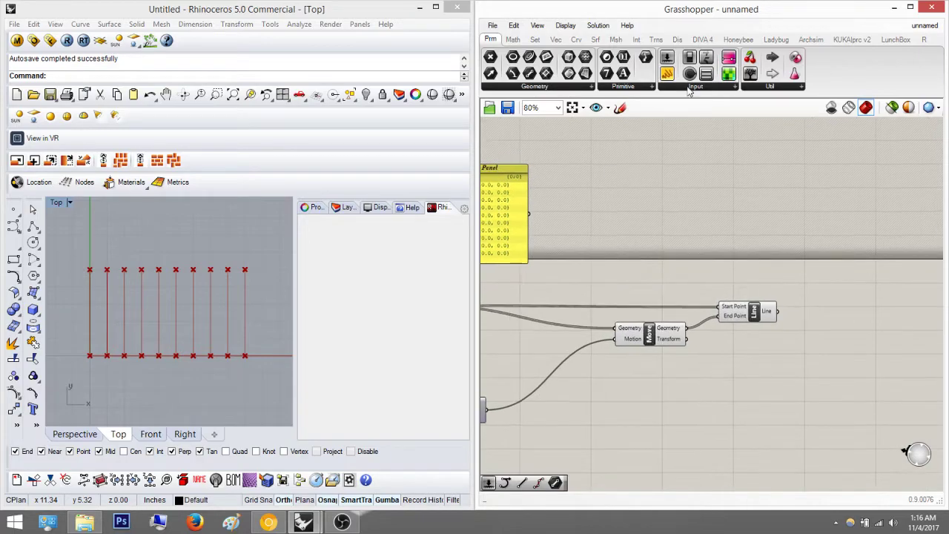
drag(673, 75, 776, 310)
drag(856, 223, 855, 311)
scroll(862, 203, up, 1)
right_drag(833, 275, 800, 383)
drag(817, 311, 807, 175)
click(864, 227)
Move the Line component farther away from the second Move component
right_drag(788, 302, 849, 262)
scroll(849, 262, down, 3)
right_drag(753, 350, 638, 351)
scroll(821, 353, up, 1)
scroll(771, 349, up, 2)
drag(812, 342, 847, 354)
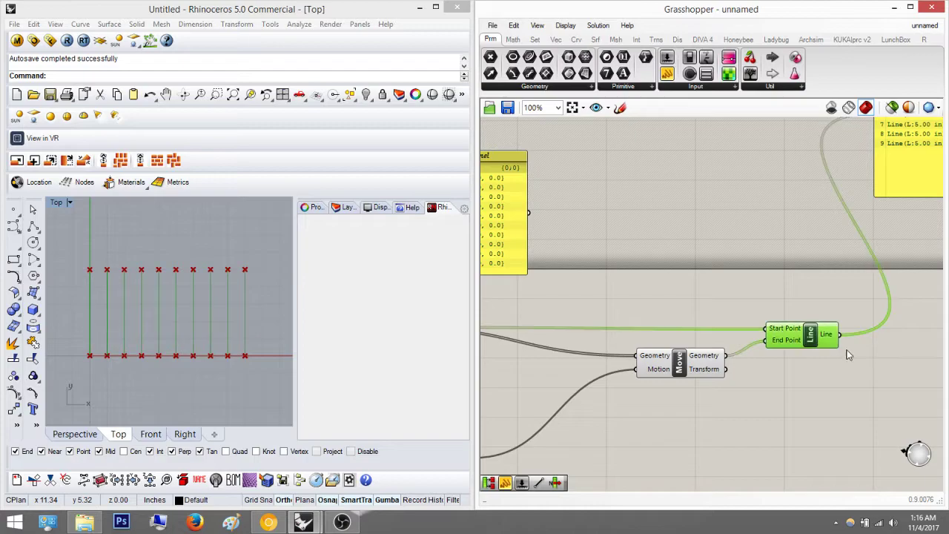
click(730, 298)
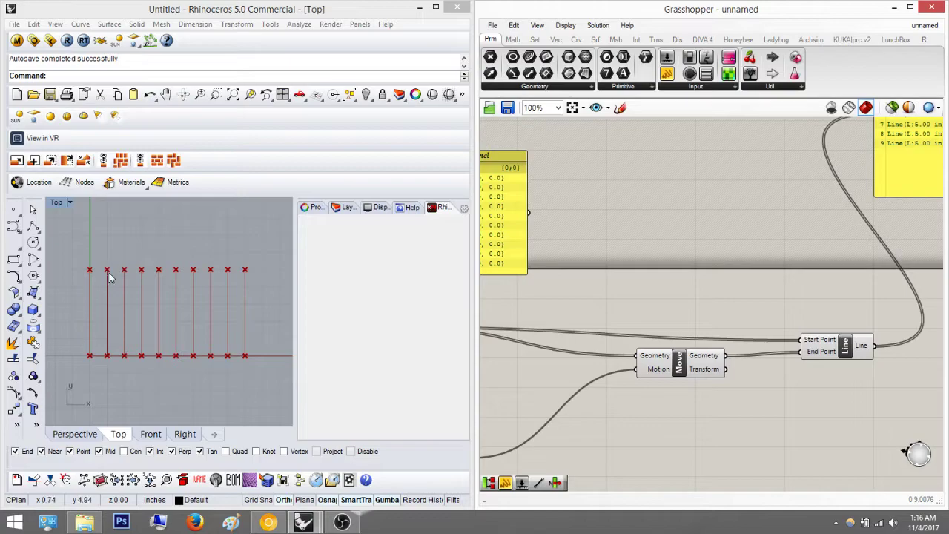
Examine which previewed geometry belongs to the Line and which to the second Move by highlighting each component
right_drag(757, 261, 486, 215)
click(573, 301)
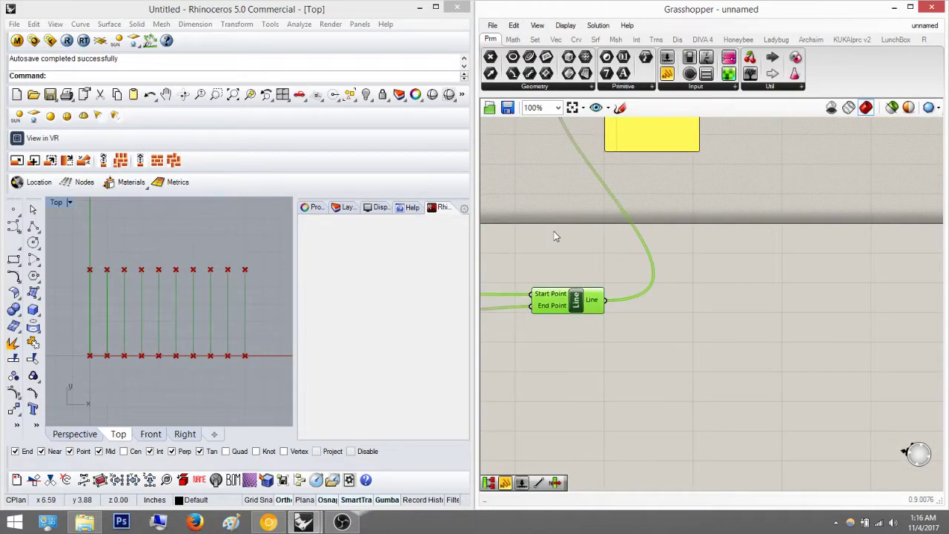
click(554, 234)
right_drag(528, 248, 650, 246)
scroll(650, 245, down, 1)
scroll(649, 245, down, 1)
scroll(631, 282, up, 3)
click(629, 316)
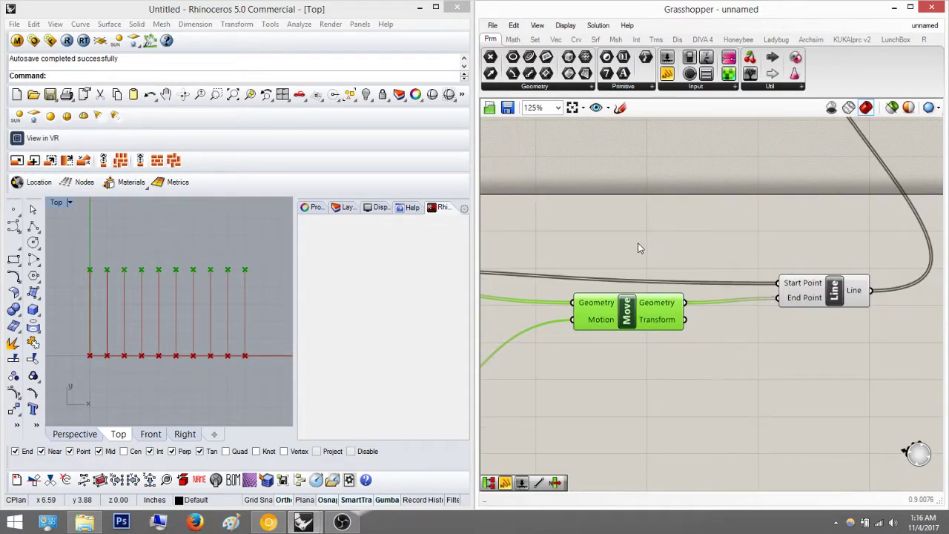
click(634, 243)
right_drag(665, 289, 612, 314)
click(608, 334)
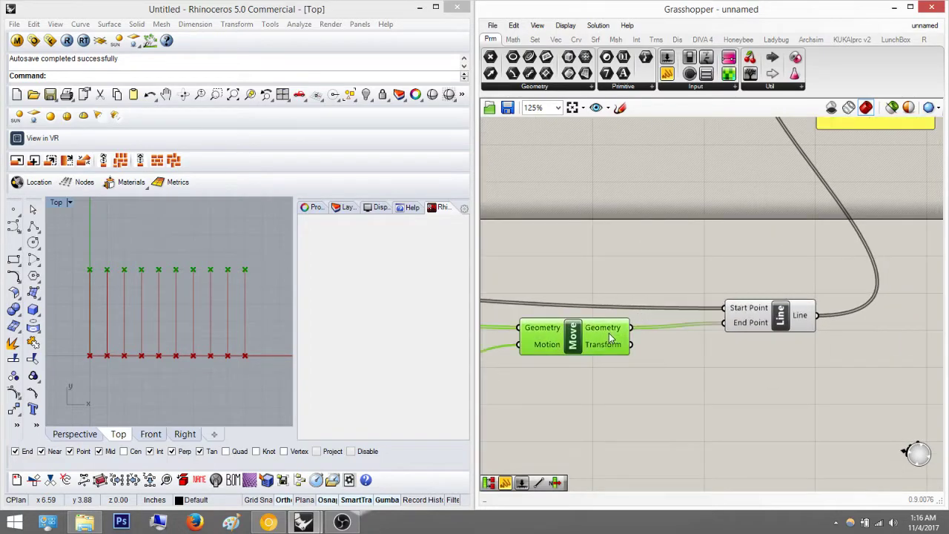
right_drag(634, 343, 599, 329)
double_click(646, 368)
click(709, 412)
Turn off the viewport preview of the Line component
scroll(925, 330, down, 2)
right_drag(924, 330, 838, 366)
drag(865, 384, 715, 180)
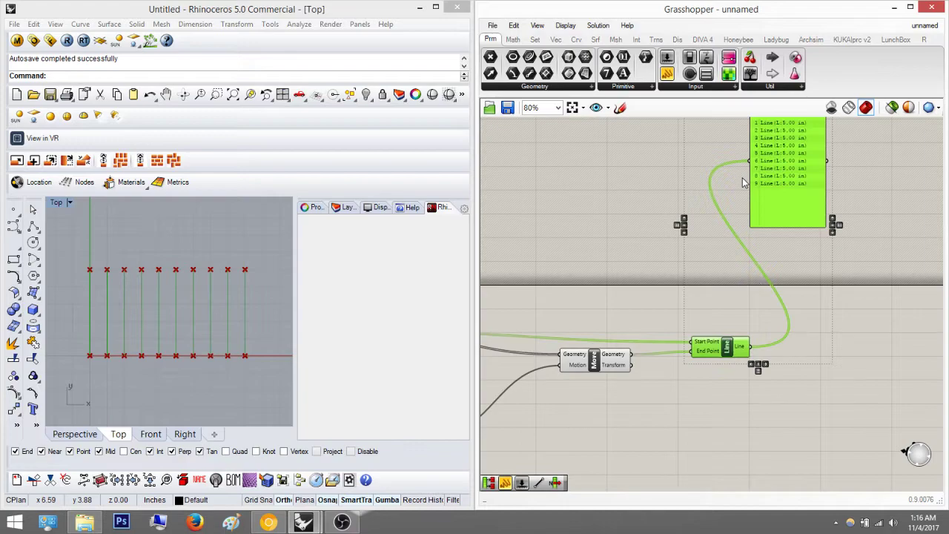
middle_click(750, 193)
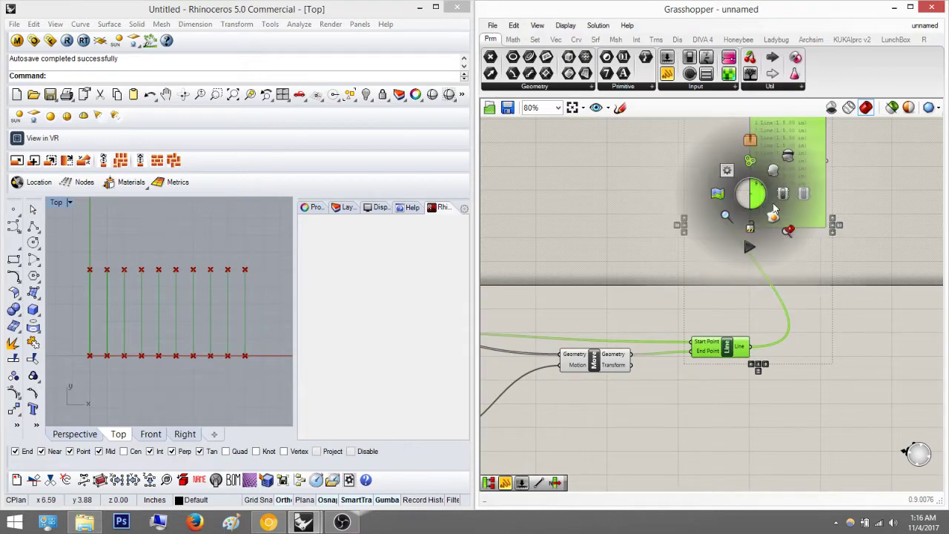
click(787, 159)
click(724, 386)
right_drag(724, 386, 783, 356)
scroll(723, 347, up, 2)
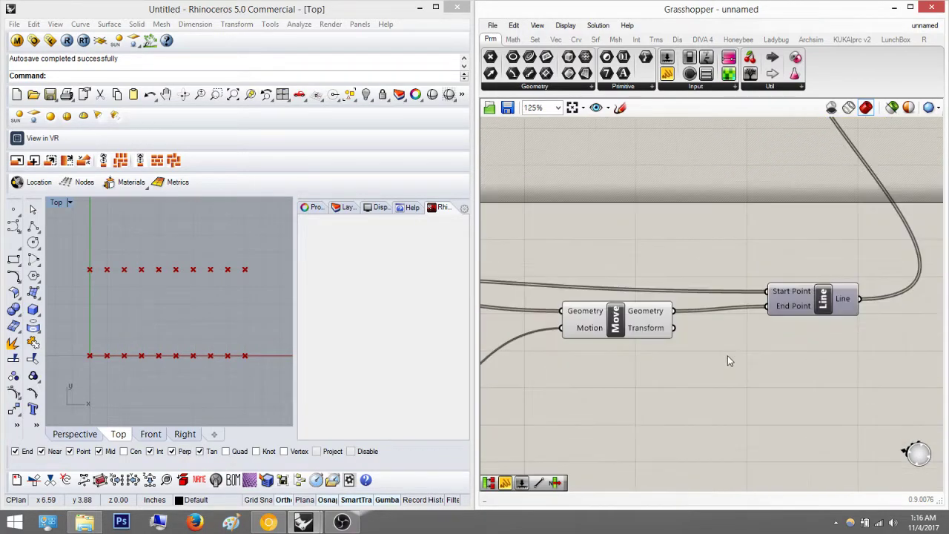
Place a List Item component below the Line component
double_click(727, 359)
text(list item)
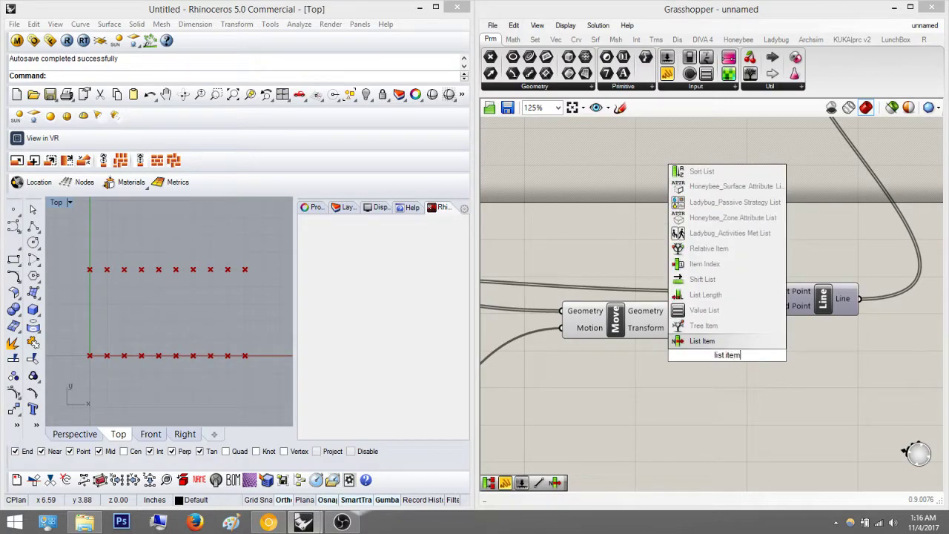
key(Return)
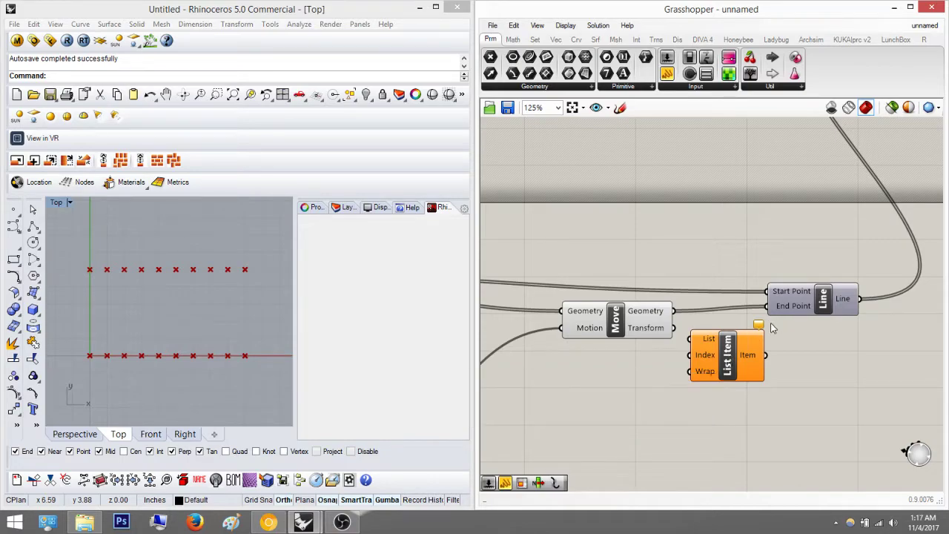
Examine the item indices in the line Panel and in the first Move's point Panel
right_drag(711, 336, 674, 357)
scroll(706, 341, down, 3)
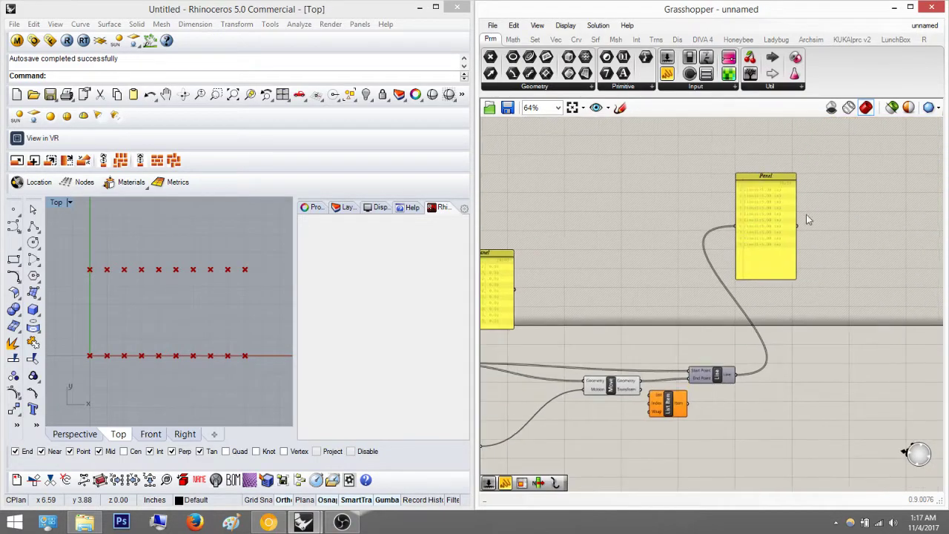
scroll(782, 188, up, 2)
right_drag(493, 290, 629, 284)
scroll(630, 283, down, 1)
right_drag(525, 279, 669, 248)
right_drag(687, 293, 626, 249)
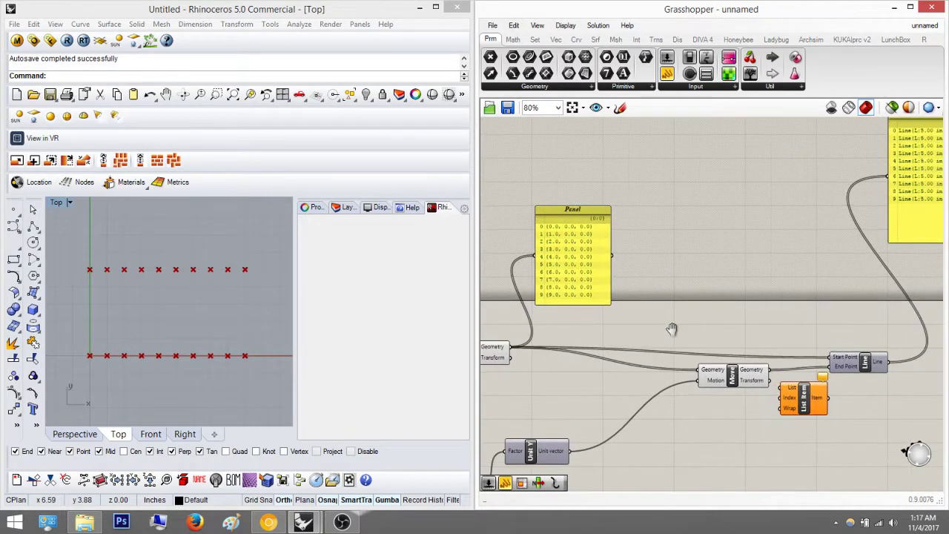
right_drag(645, 364, 734, 262)
right_drag(710, 222, 646, 296)
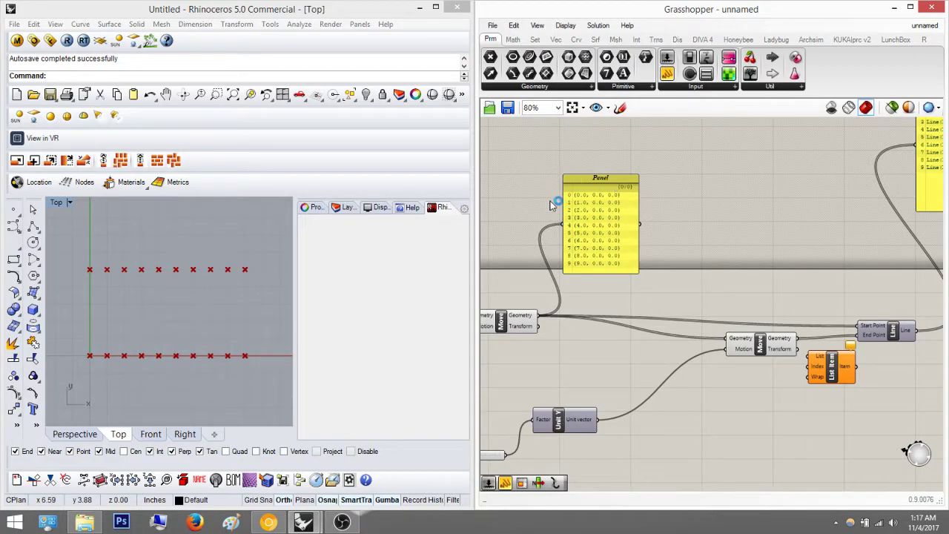
click(608, 244)
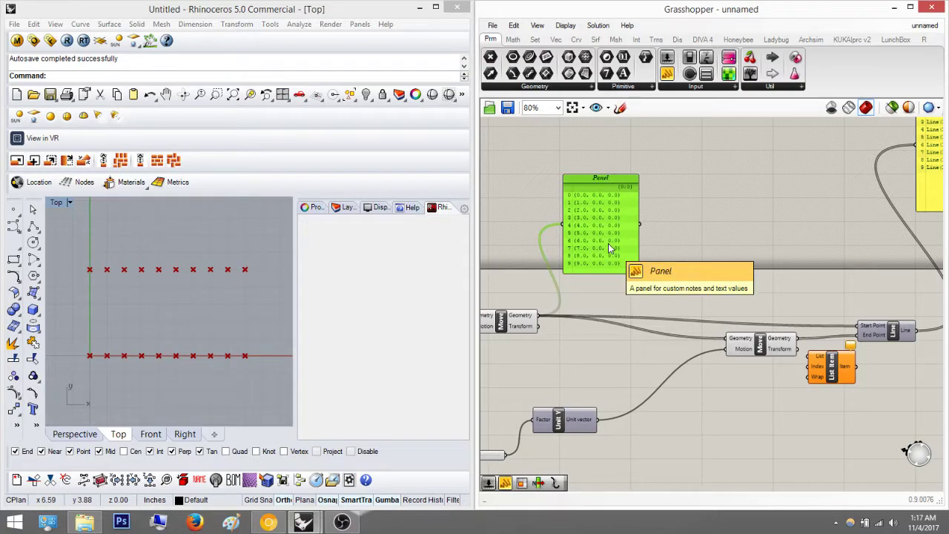
Move the List Item component away from the second Move into the free space below the Line component
right_drag(762, 390, 703, 376)
scroll(751, 372, up, 3)
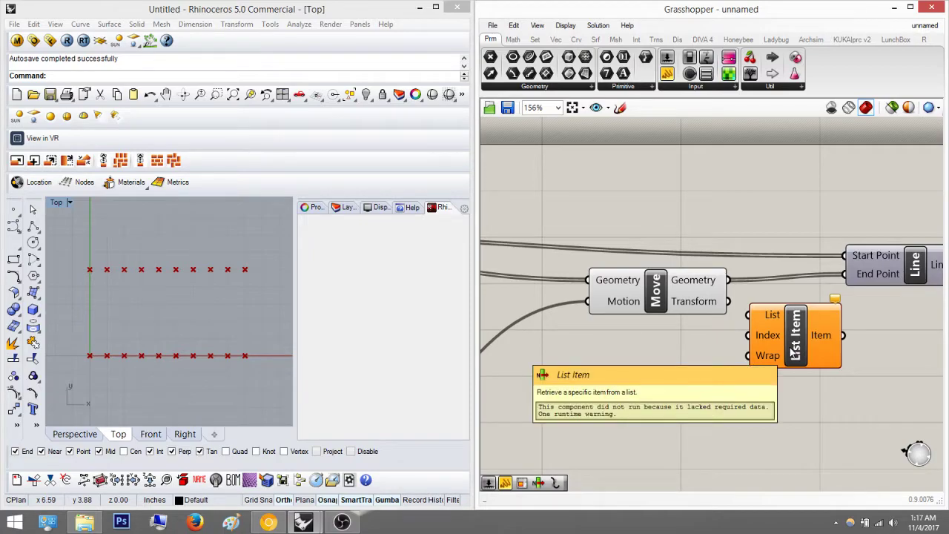
right_drag(793, 354, 721, 318)
drag(703, 315, 774, 367)
click(719, 378)
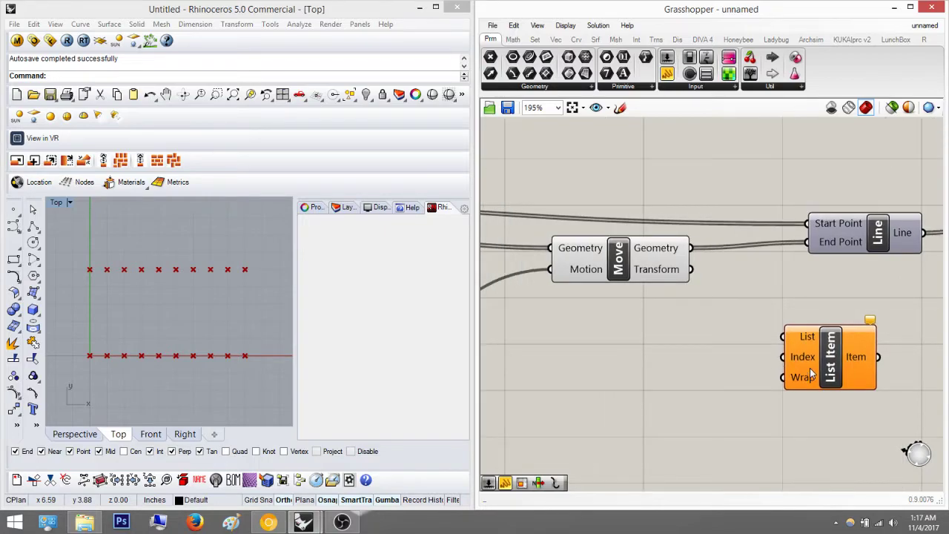
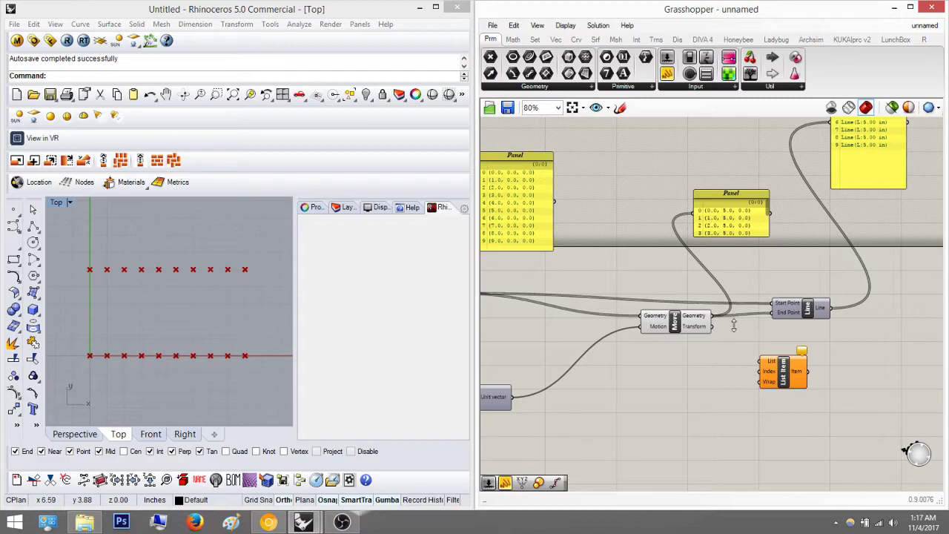
Enlarge the second Move's point Panel to fit its full list and place it above the Move component
drag(734, 324, 734, 340)
drag(730, 250, 683, 178)
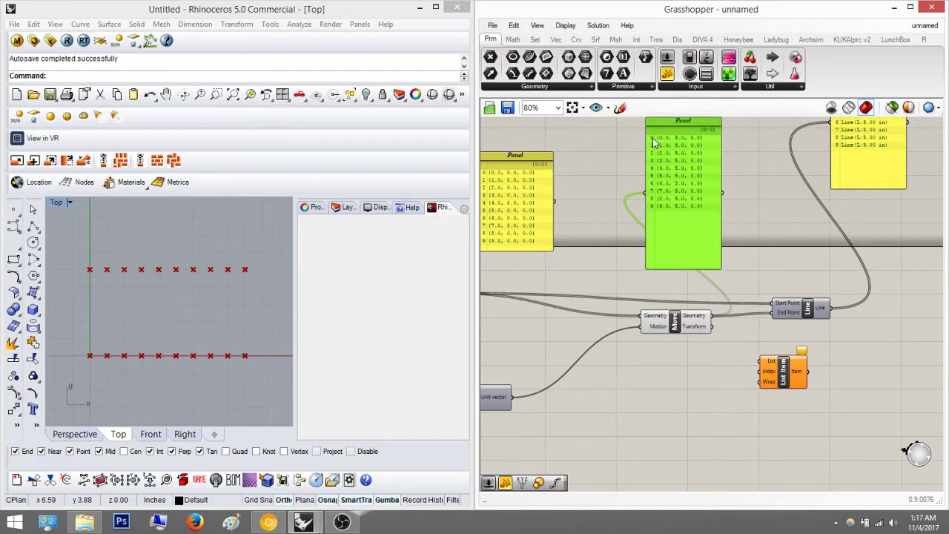
drag(695, 220, 717, 221)
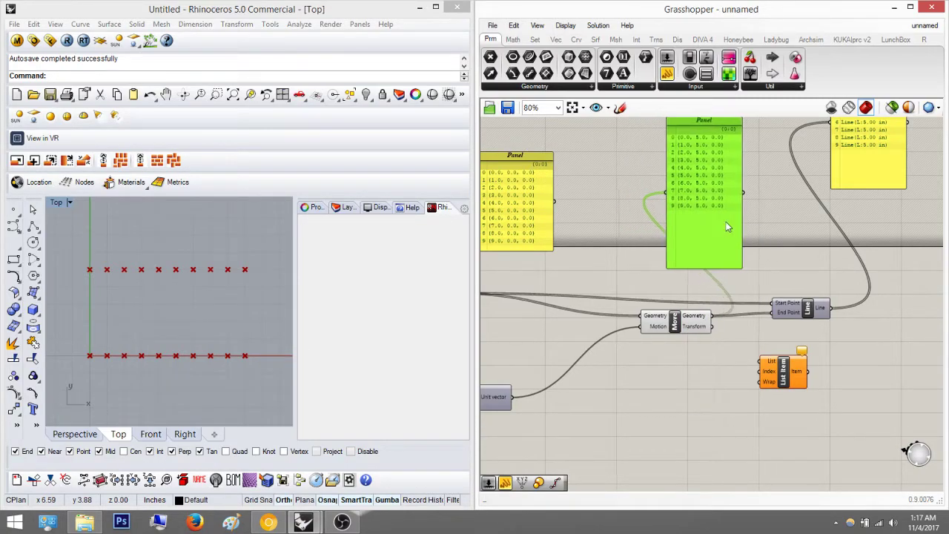
click(788, 245)
right_drag(733, 224, 669, 223)
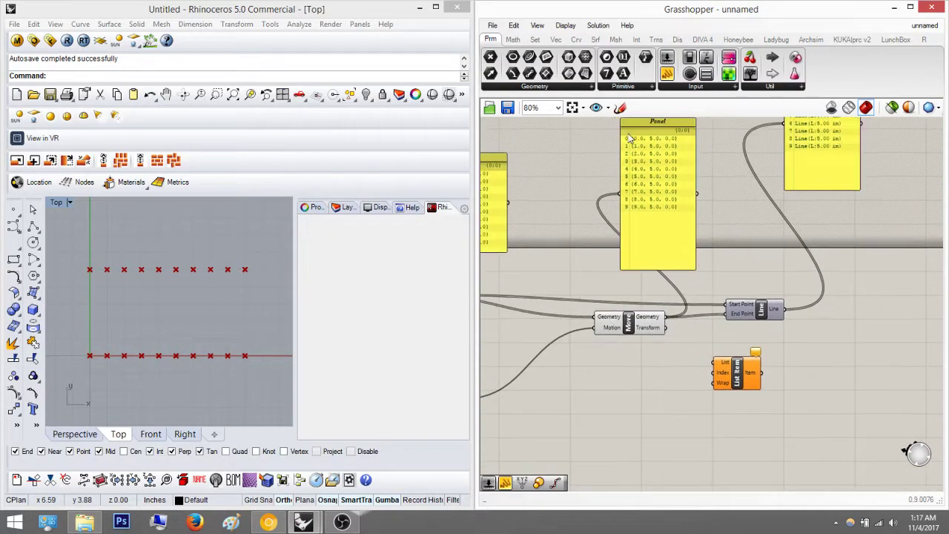
Examine the List Item's List and Index inputs alongside the item indices in the second Move's point Panel
mouse_move(719, 378)
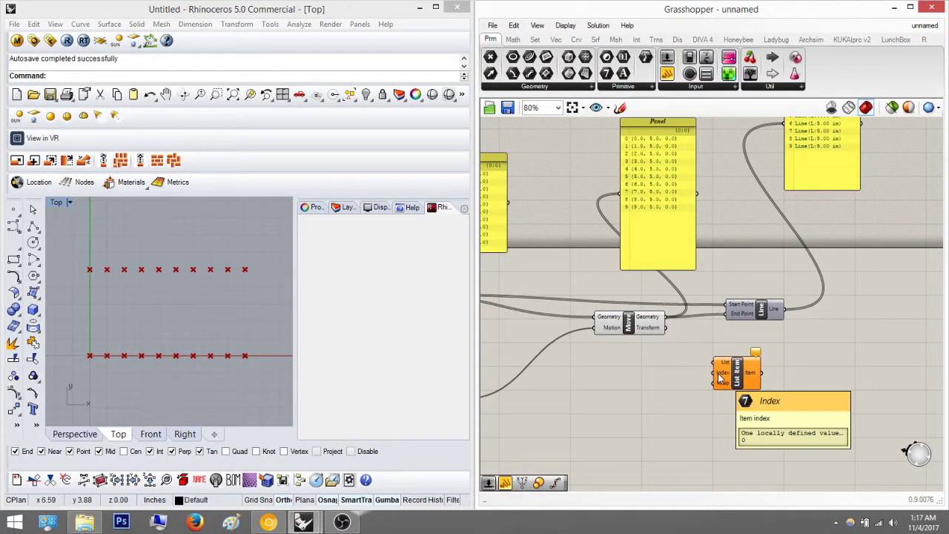
scroll(719, 378, up, 3)
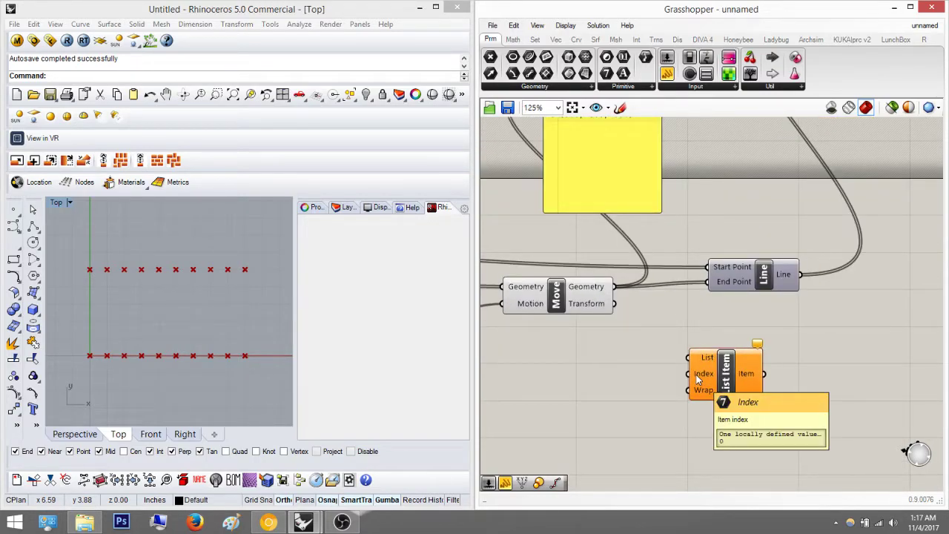
mouse_move(708, 361)
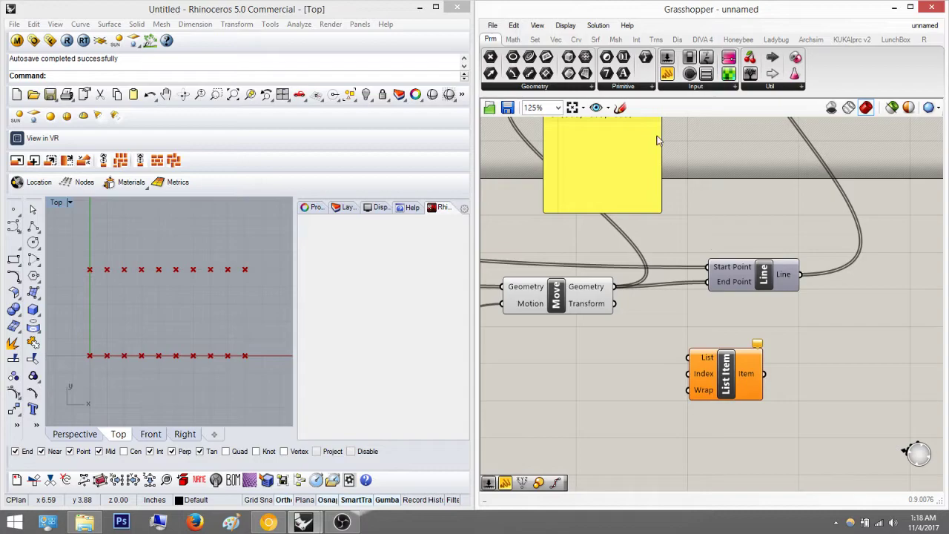
right_drag(659, 187, 665, 243)
right_drag(694, 333, 692, 274)
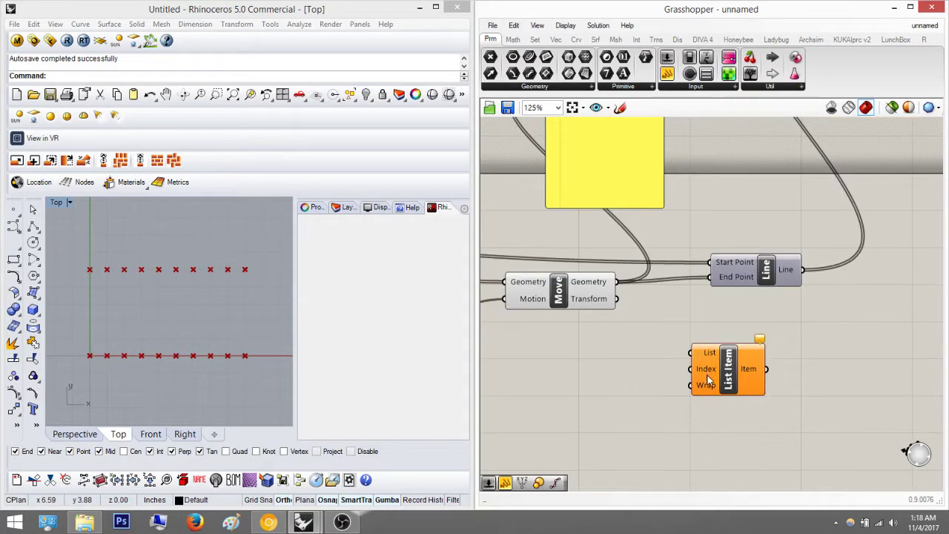
scroll(703, 375, up, 1)
mouse_move(701, 368)
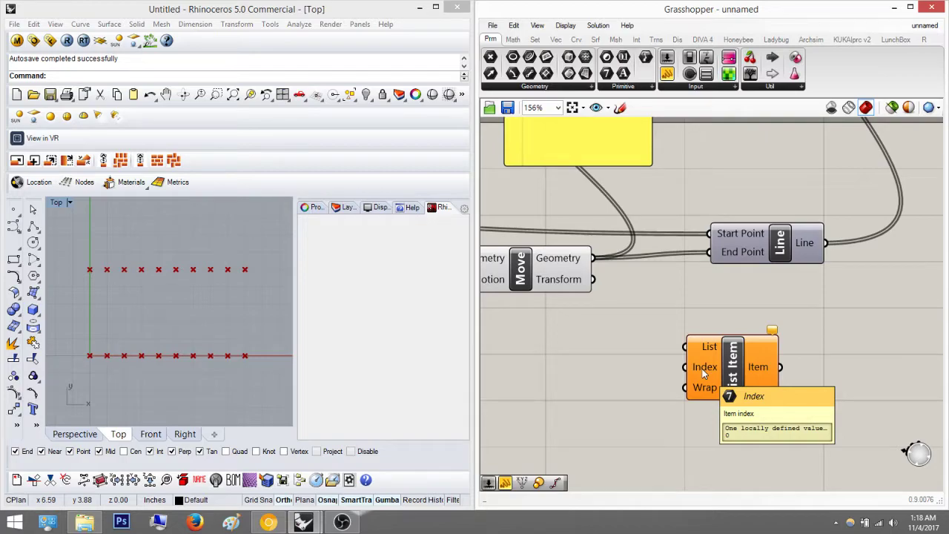
scroll(702, 369, down, 2)
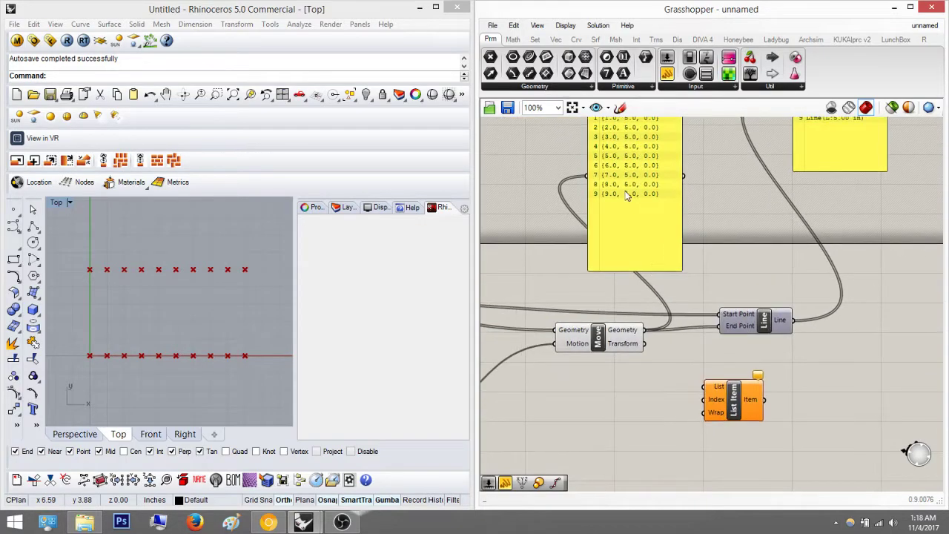
right_drag(625, 196, 622, 237)
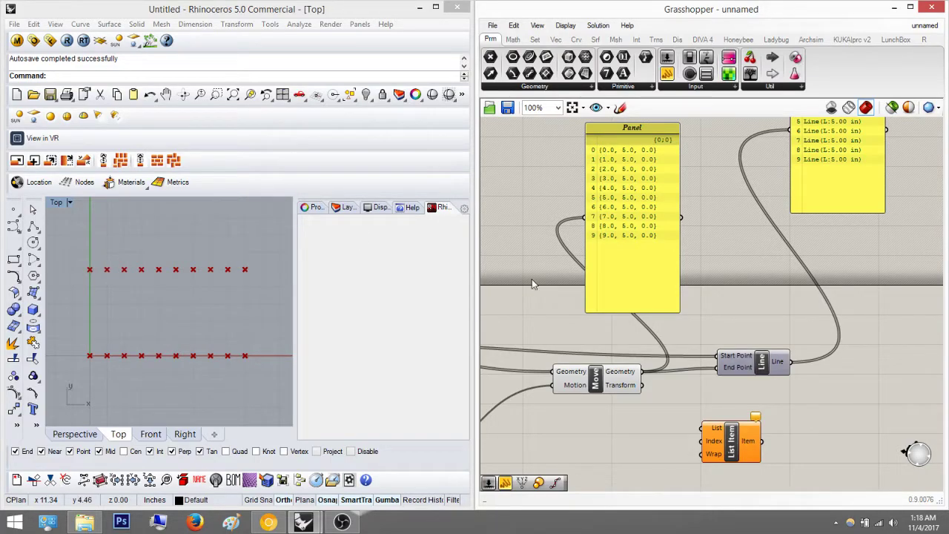
Add a Number Slider below the second Move and connect it to the List Item's Index input
right_drag(701, 280, 700, 235)
double_click(637, 374)
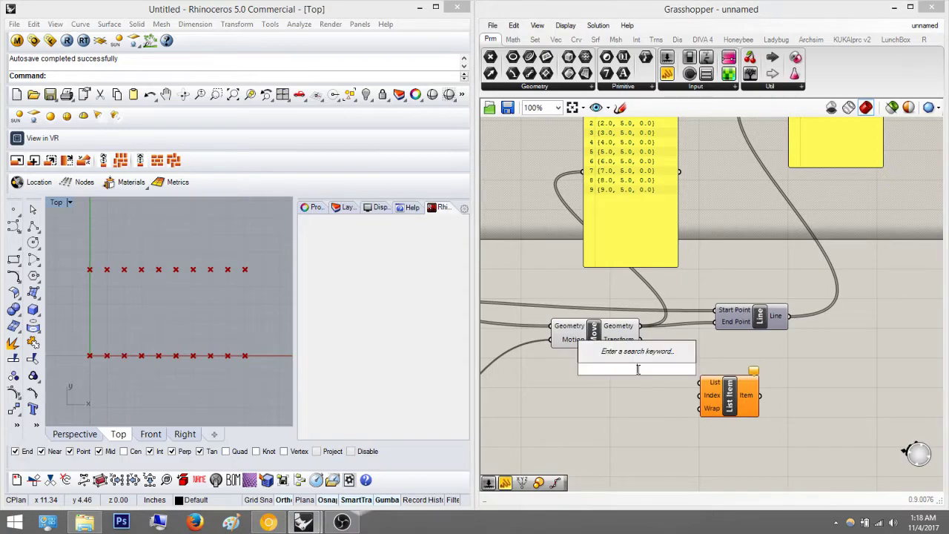
text(number slider)
key(Return)
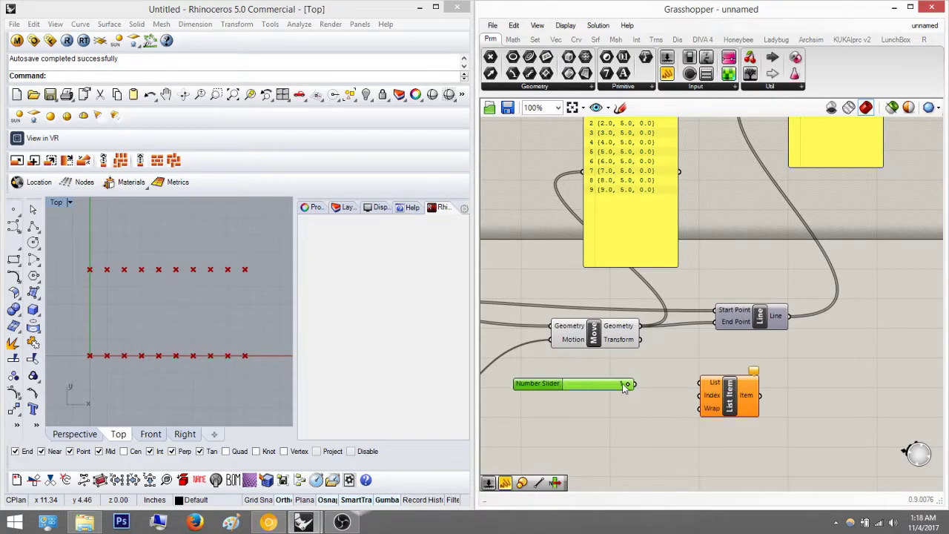
drag(635, 384, 673, 359)
Connect the second Move's Geometry output to the List Item's List input and highlight the retrieved point
right_drag(621, 175, 626, 216)
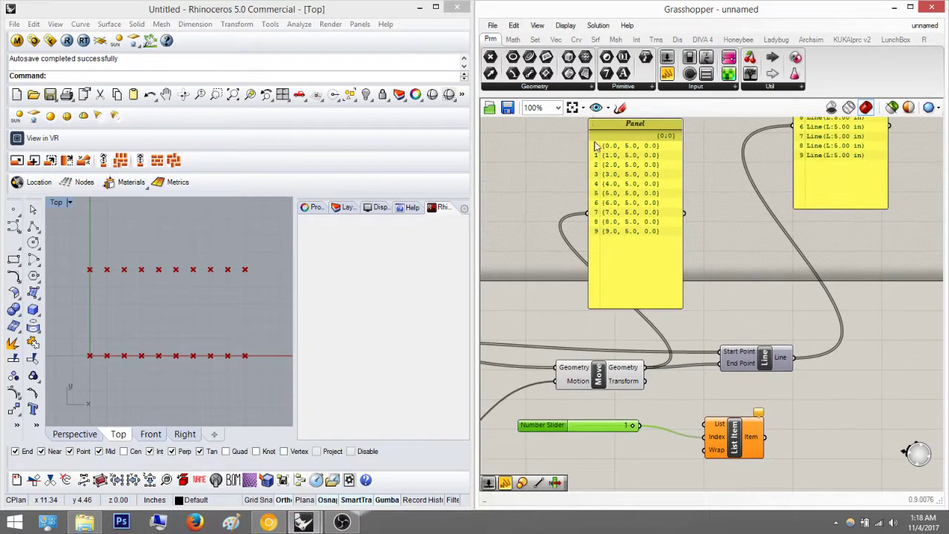
scroll(701, 428, up, 3)
drag(611, 335, 703, 424)
right_drag(708, 390, 712, 381)
click(712, 381)
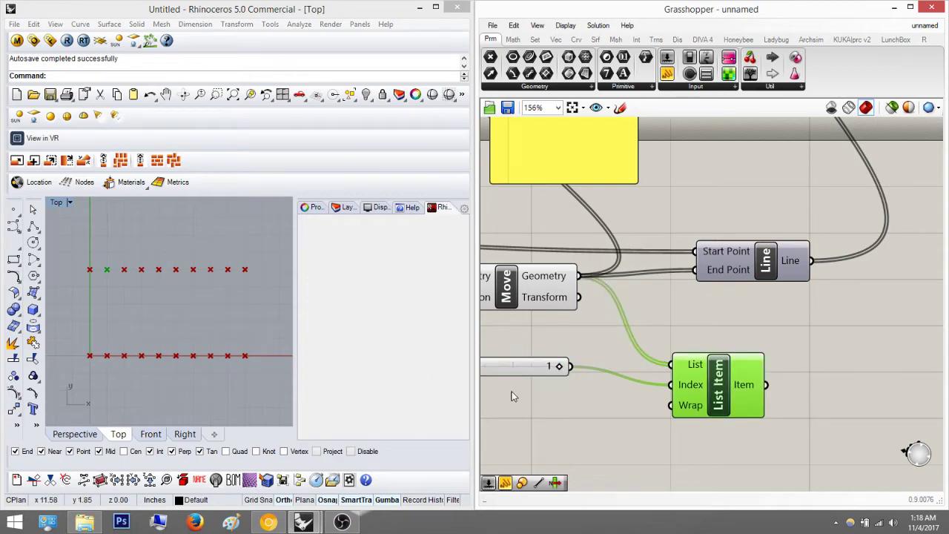
Add a Number Slider with the value 5 below the existing slider and connect it to the List Item's Index instead
right_drag(547, 419, 708, 405)
double_click(707, 406)
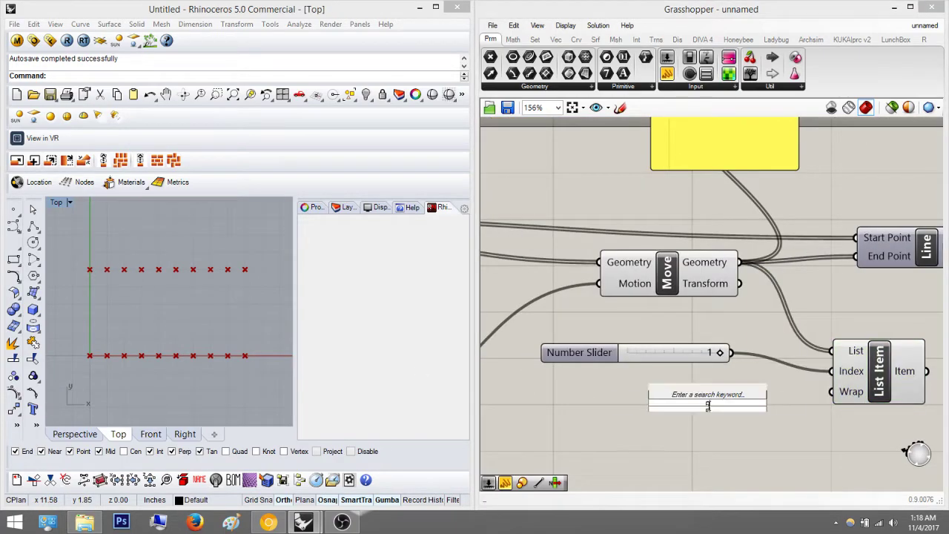
text(5)
key(Return)
drag(708, 410, 629, 403)
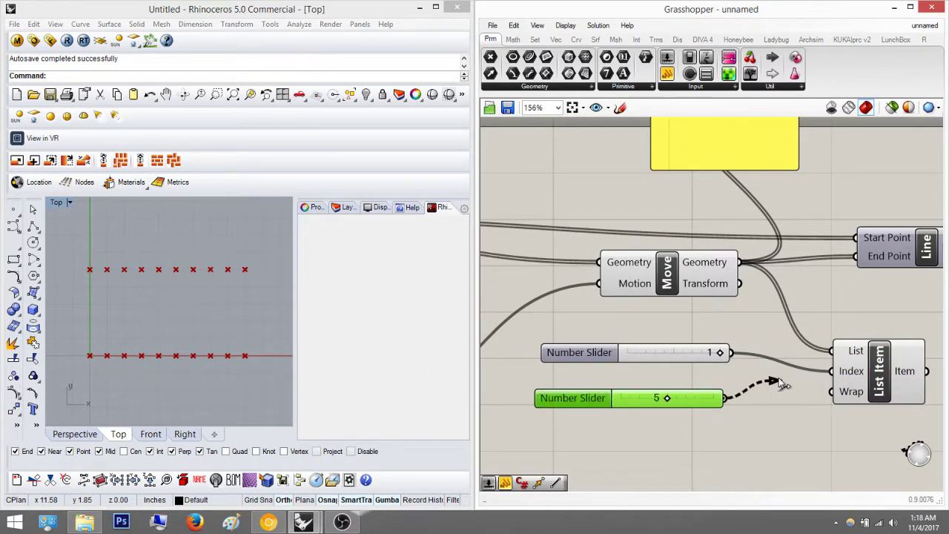
drag(780, 382, 830, 370)
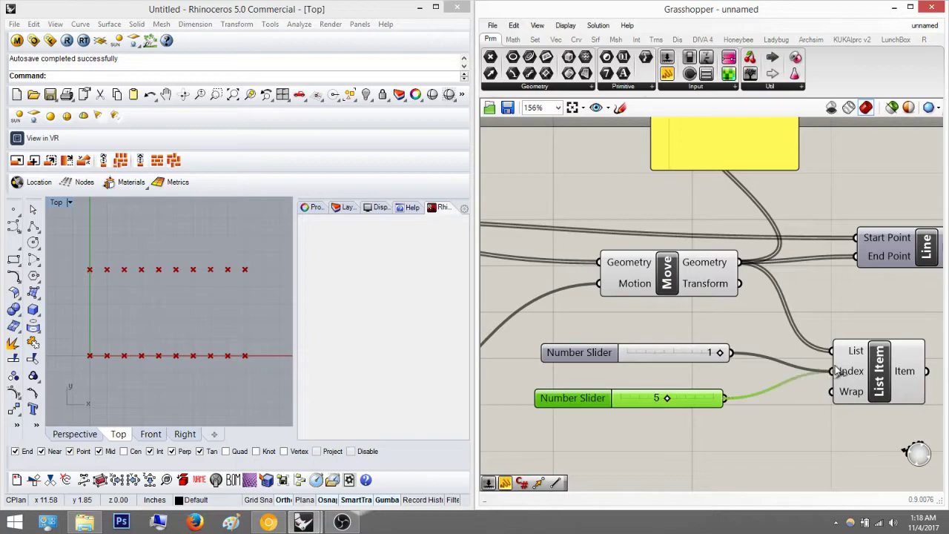
Set the connected index slider to 1 and delete the unconnected Number Slider
click(885, 368)
drag(664, 402, 635, 401)
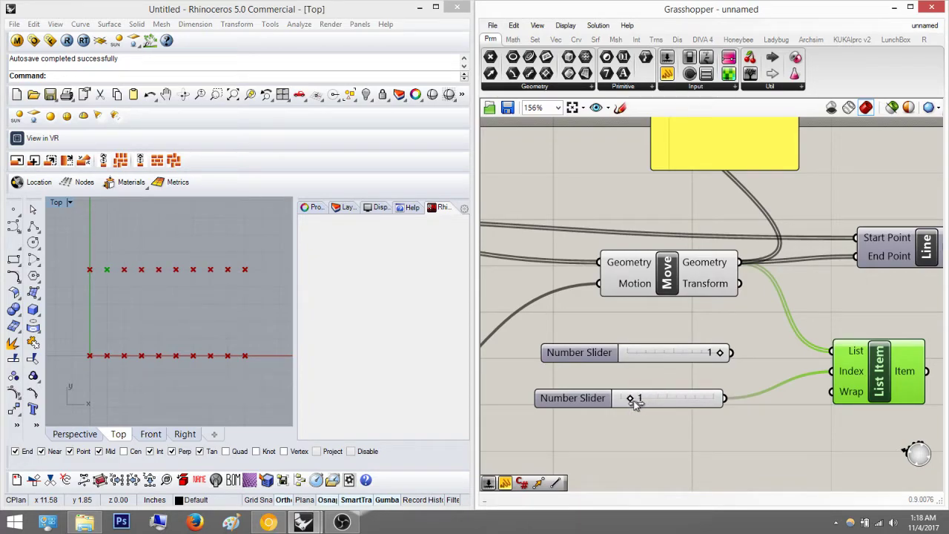
click(686, 365)
click(685, 354)
key(Delete)
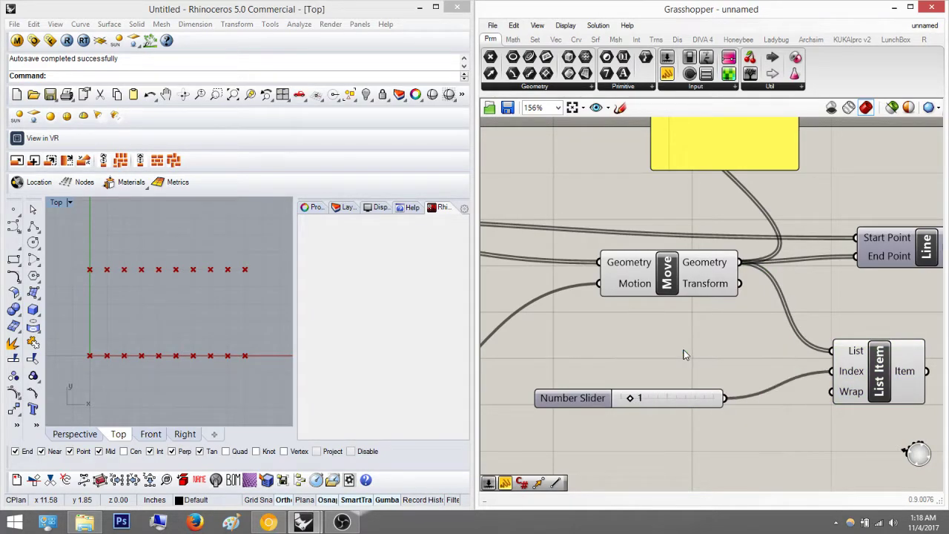
right_drag(682, 358, 526, 349)
click(738, 361)
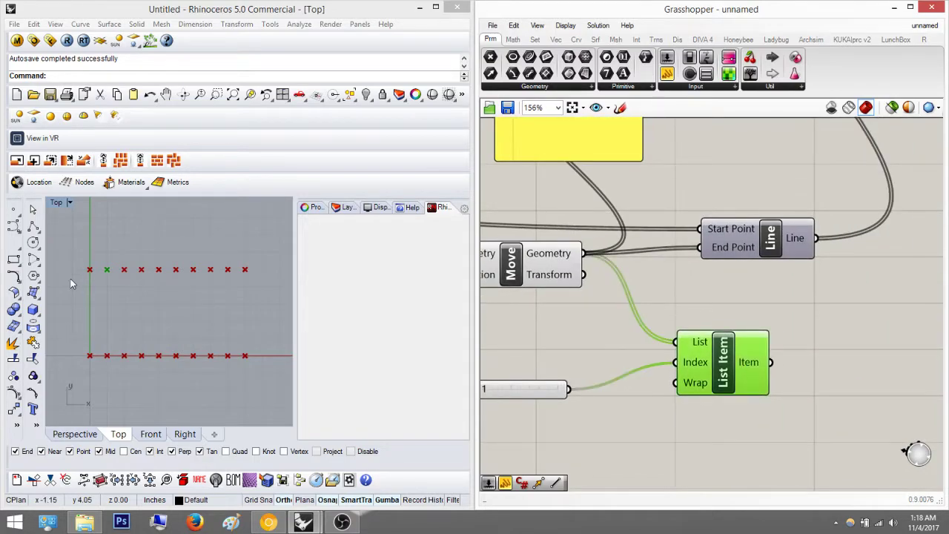
Place a second two-point Line component in the empty area beyond the List Item and the first Line
right_drag(899, 330, 845, 338)
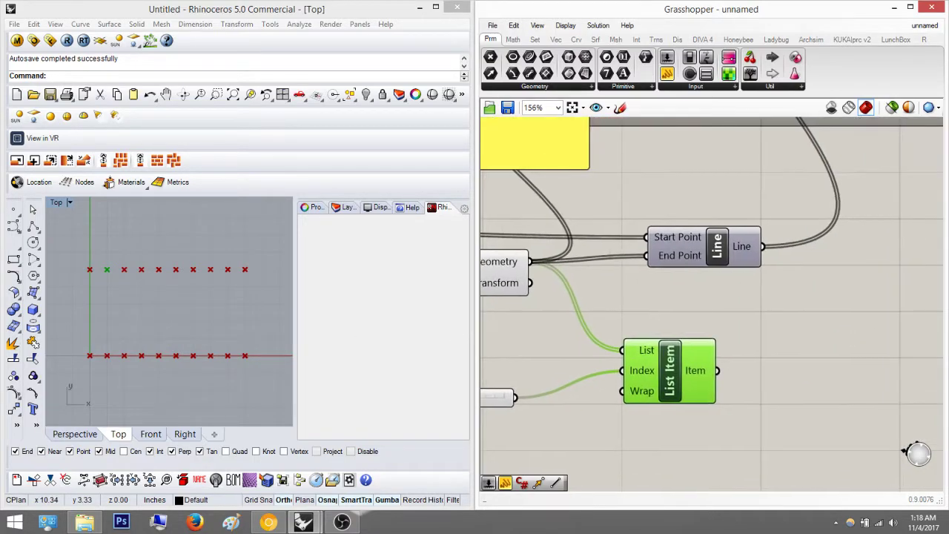
scroll(843, 324, down, 1)
double_click(842, 321)
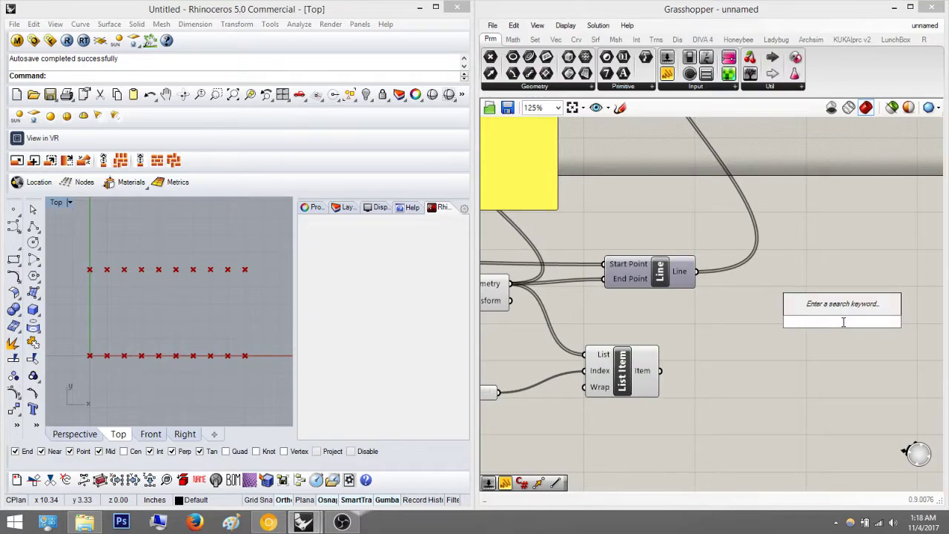
text(lin)
key(Up)
key(Up)
key(Up)
key(Up)
key(Up)
key(Up)
key(Up)
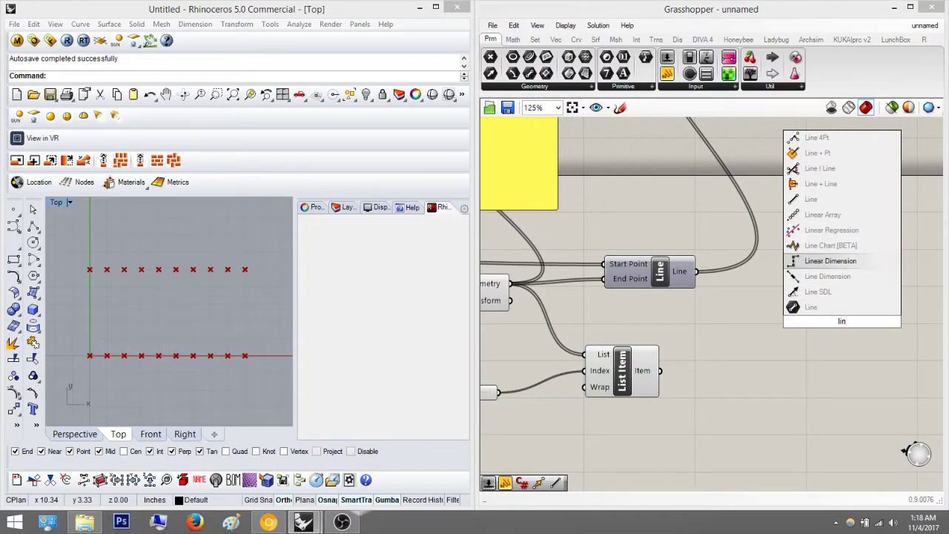
key(Return)
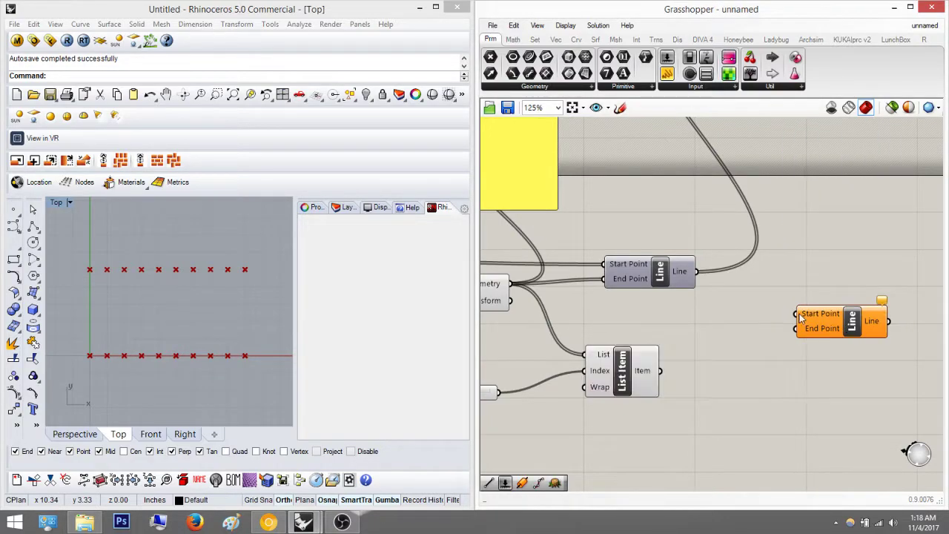
Connect the List Item's output to the new Line's Start Point and the first Move's Geometry to its End Point
scroll(752, 317, down, 3)
click(683, 344)
right_drag(741, 341, 748, 342)
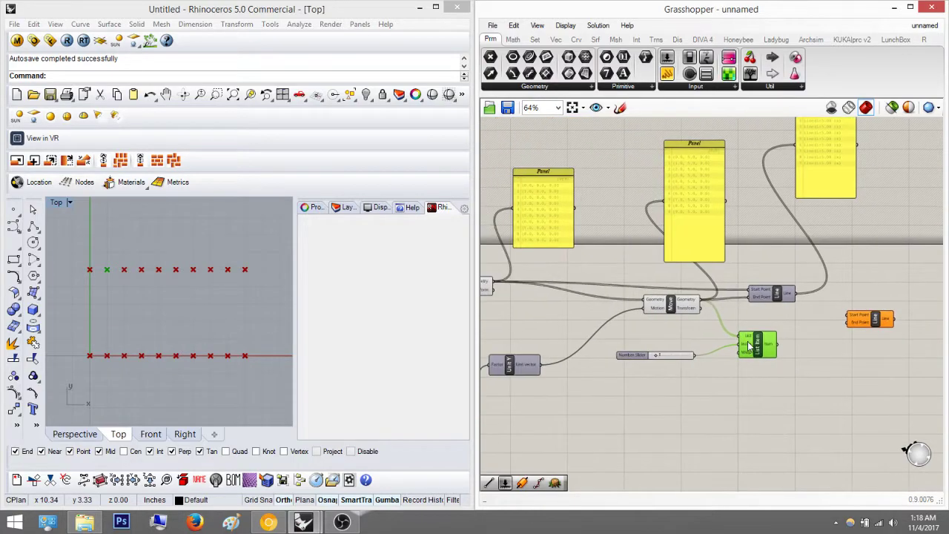
drag(776, 349, 496, 287)
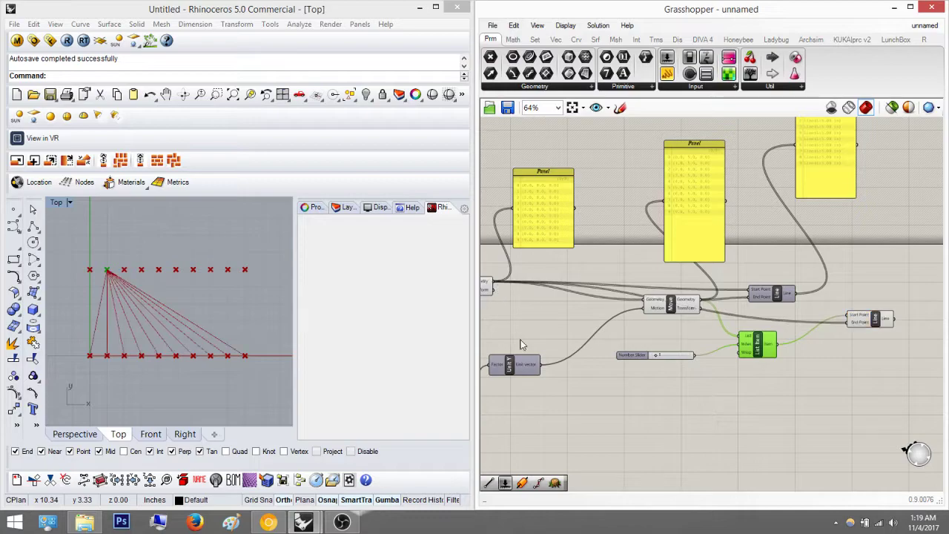
Slide the List Item's index slider from one end of the point row up to 10, watching the fanned lines
scroll(111, 252, up, 5)
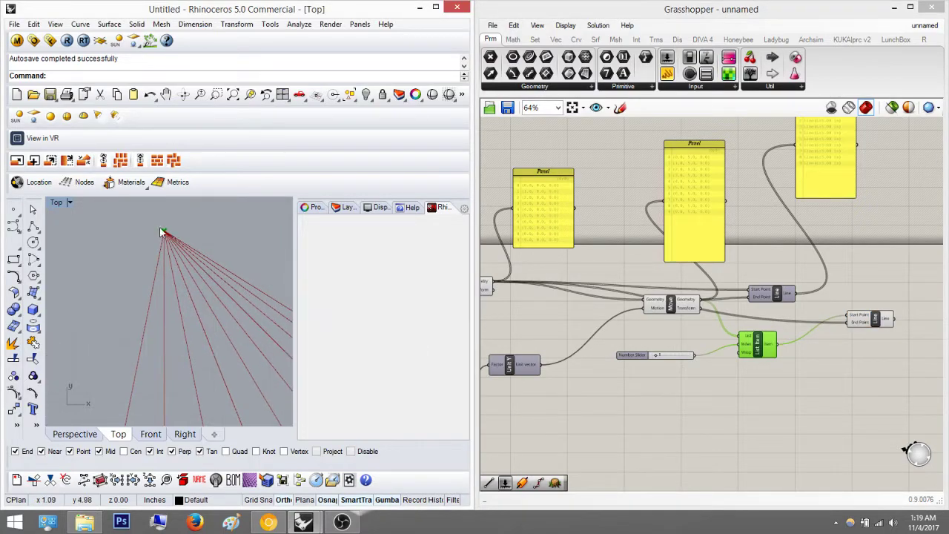
scroll(169, 298, down, 8)
right_drag(258, 294, 201, 338)
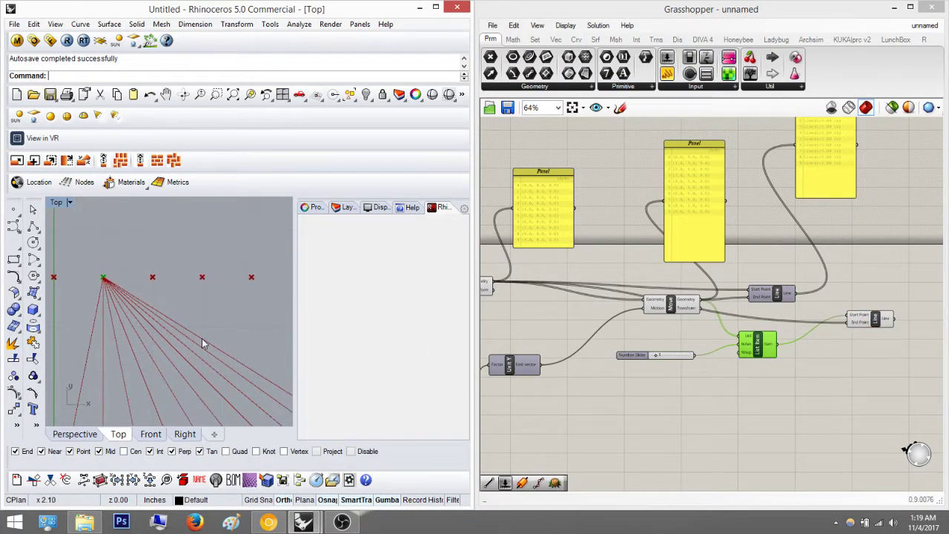
scroll(202, 338, down, 4)
scroll(597, 349, up, 8)
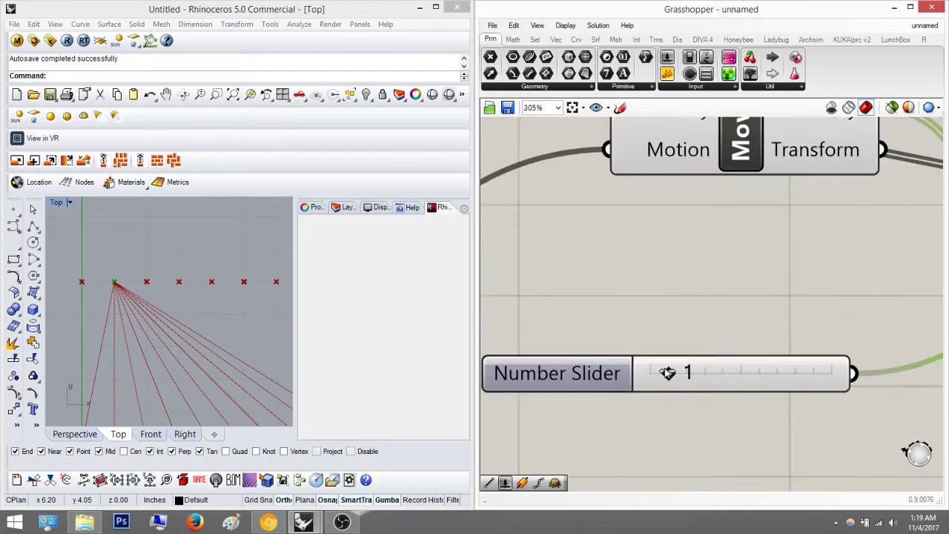
scroll(157, 265, down, 3)
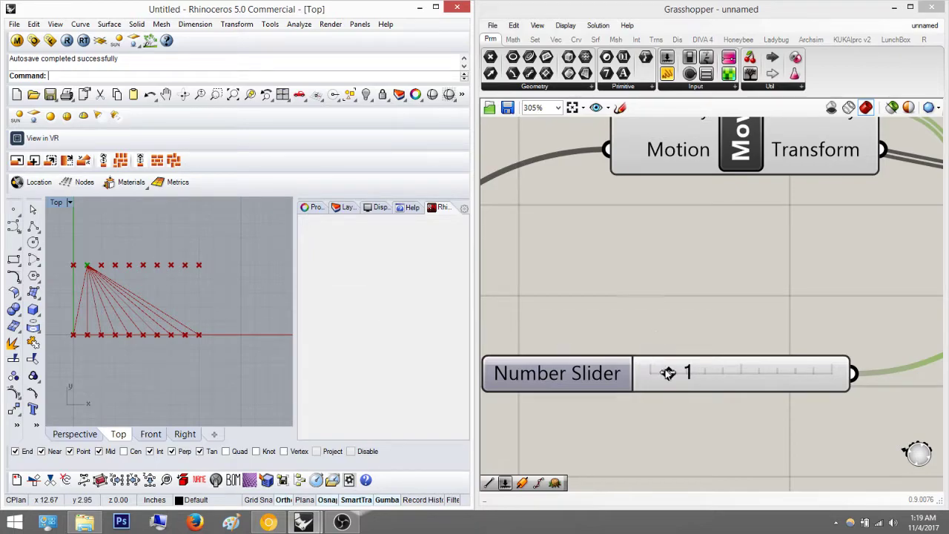
drag(668, 372, 851, 384)
Examine which item indices exist in the second Move's point Panel compared with the slider's index 10
scroll(748, 262, down, 5)
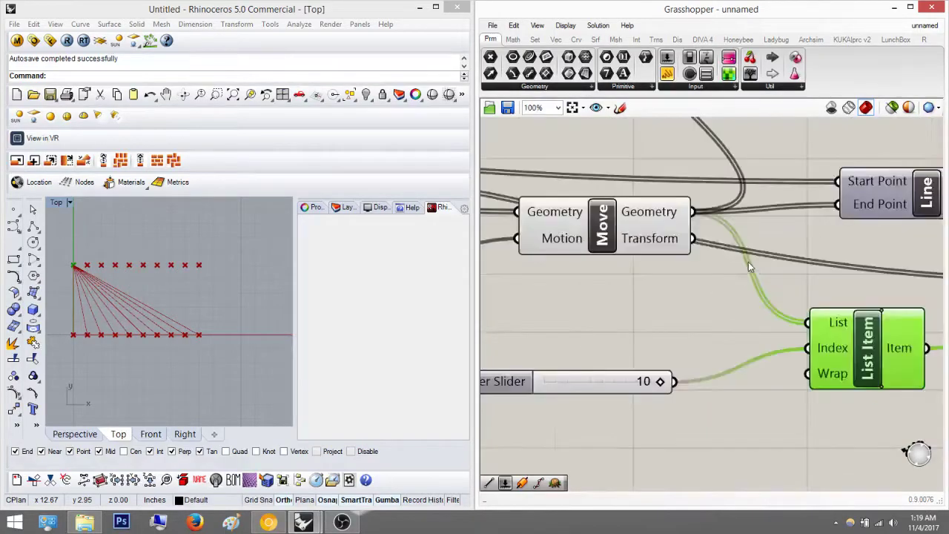
right_drag(748, 263, 612, 408)
scroll(644, 261, down, 4)
scroll(641, 261, up, 5)
right_drag(553, 217, 659, 244)
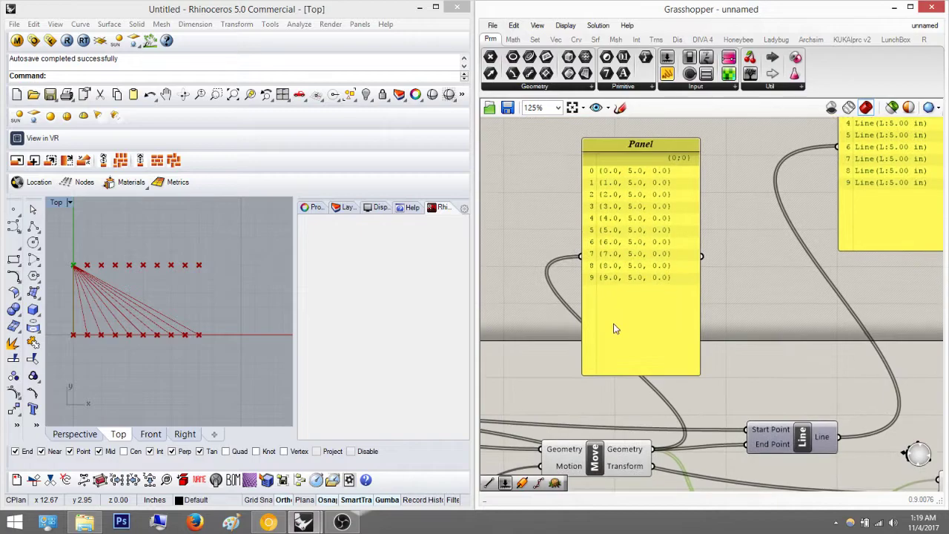
Set the List Item's index slider to 1 and deselect the List Item
scroll(616, 326, down, 2)
right_drag(619, 353, 683, 235)
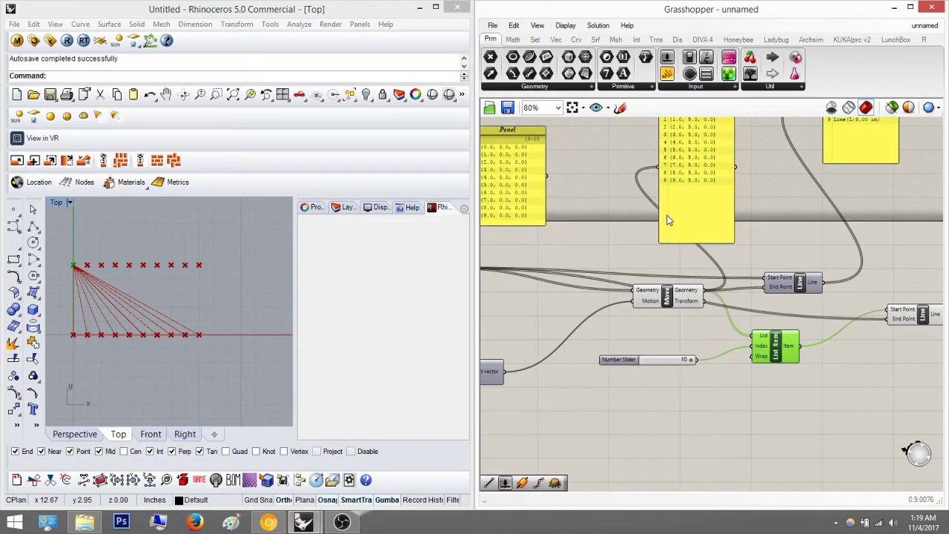
scroll(691, 377, up, 2)
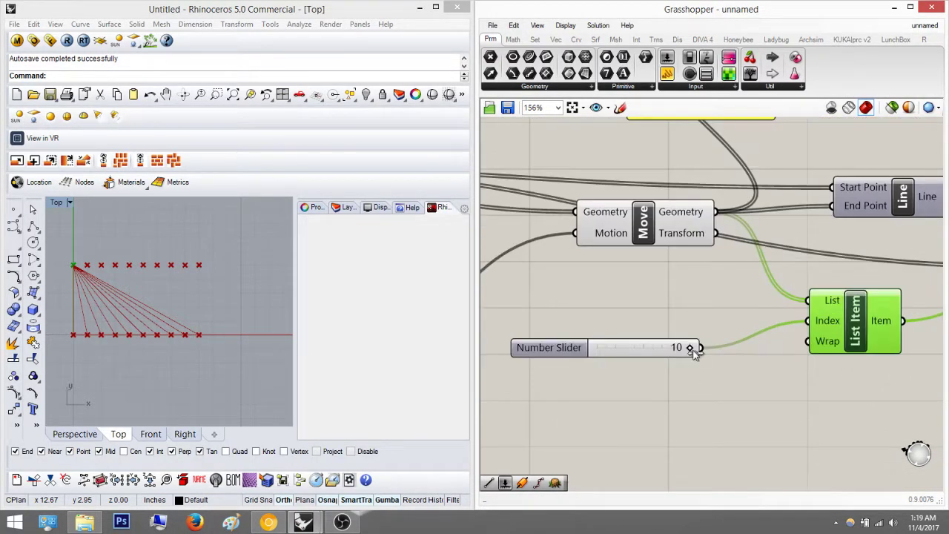
drag(679, 351, 607, 353)
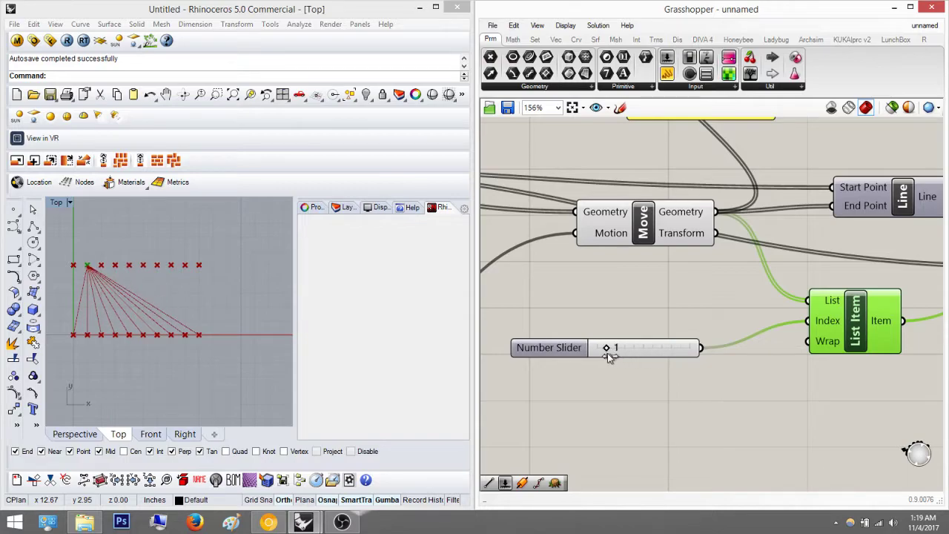
click(623, 323)
Review the whole definition, following the wires from Construct Point and Series through both Moves to the List Item and the two Lines
right_drag(642, 326, 589, 339)
scroll(588, 340, down, 4)
right_drag(784, 315, 809, 320)
scroll(809, 319, up, 3)
click(810, 322)
click(810, 243)
scroll(720, 293, down, 5)
right_drag(708, 307, 777, 307)
scroll(716, 310, down, 2)
scroll(716, 310, down, 2)
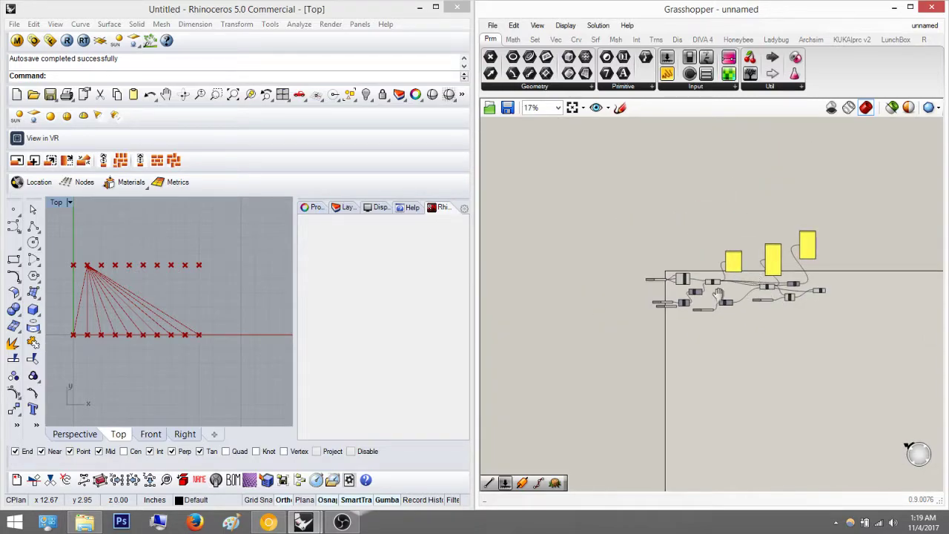
scroll(717, 293, up, 5)
scroll(622, 291, up, 2)
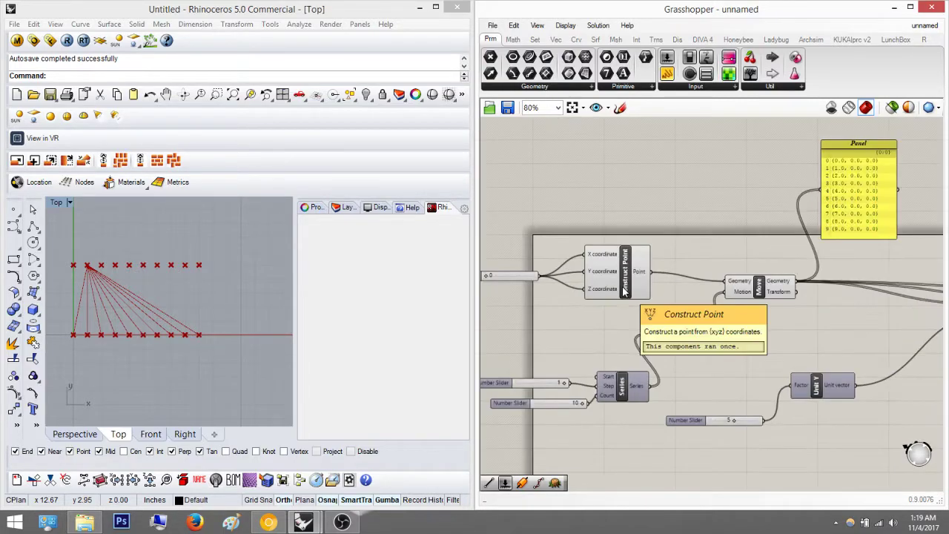
scroll(619, 295, down, 4)
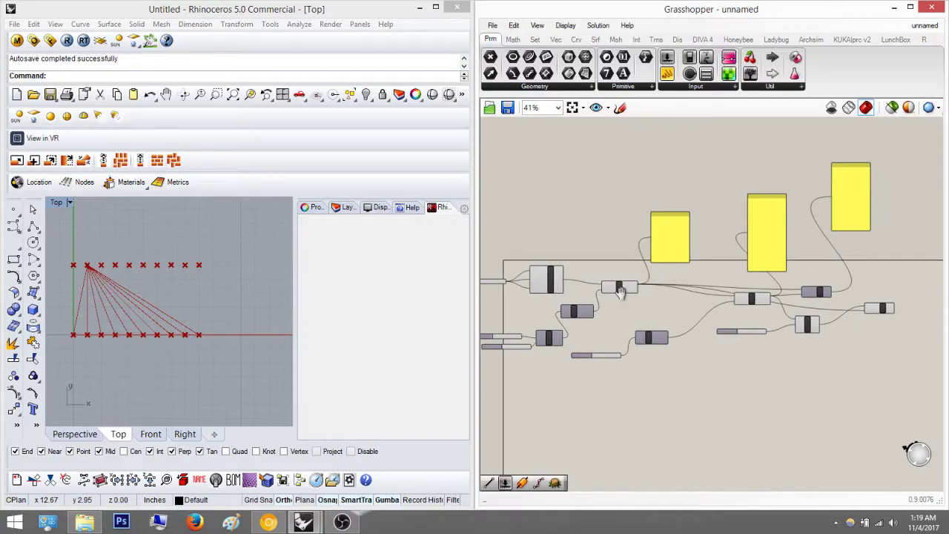
scroll(621, 292, up, 3)
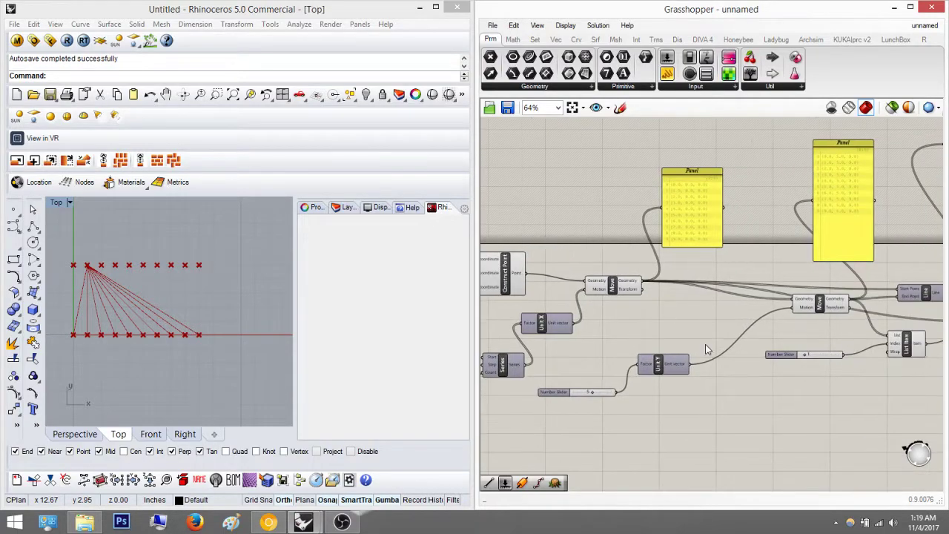
scroll(705, 344, down, 4)
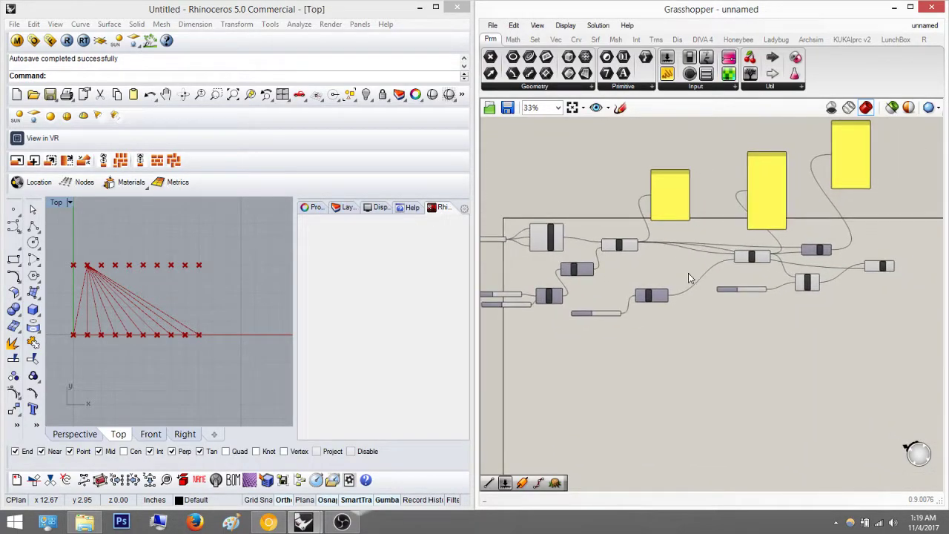
scroll(689, 278, down, 2)
scroll(774, 294, up, 5)
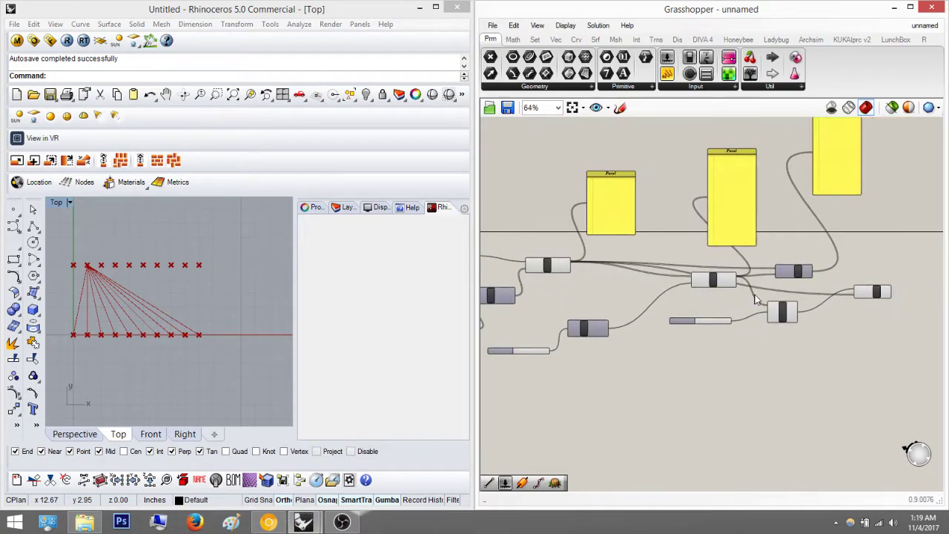
scroll(756, 299, up, 1)
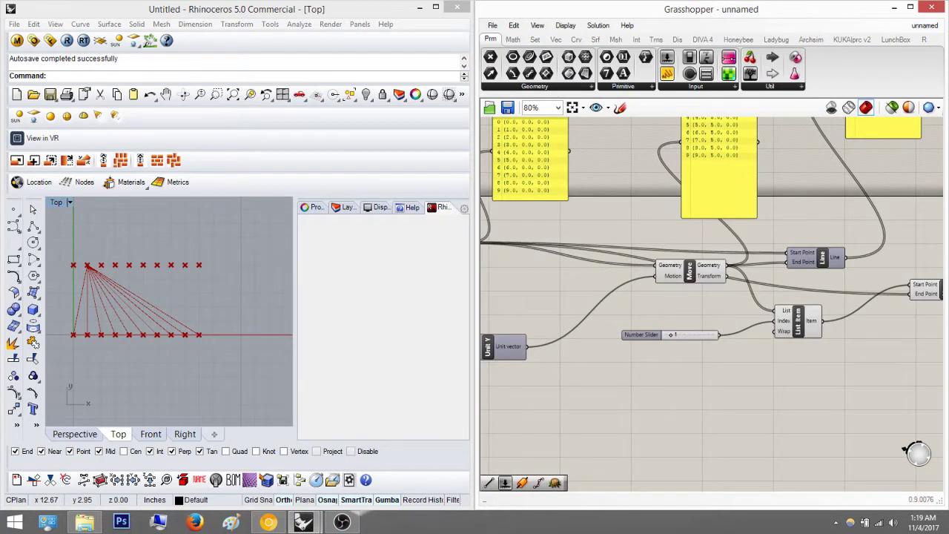